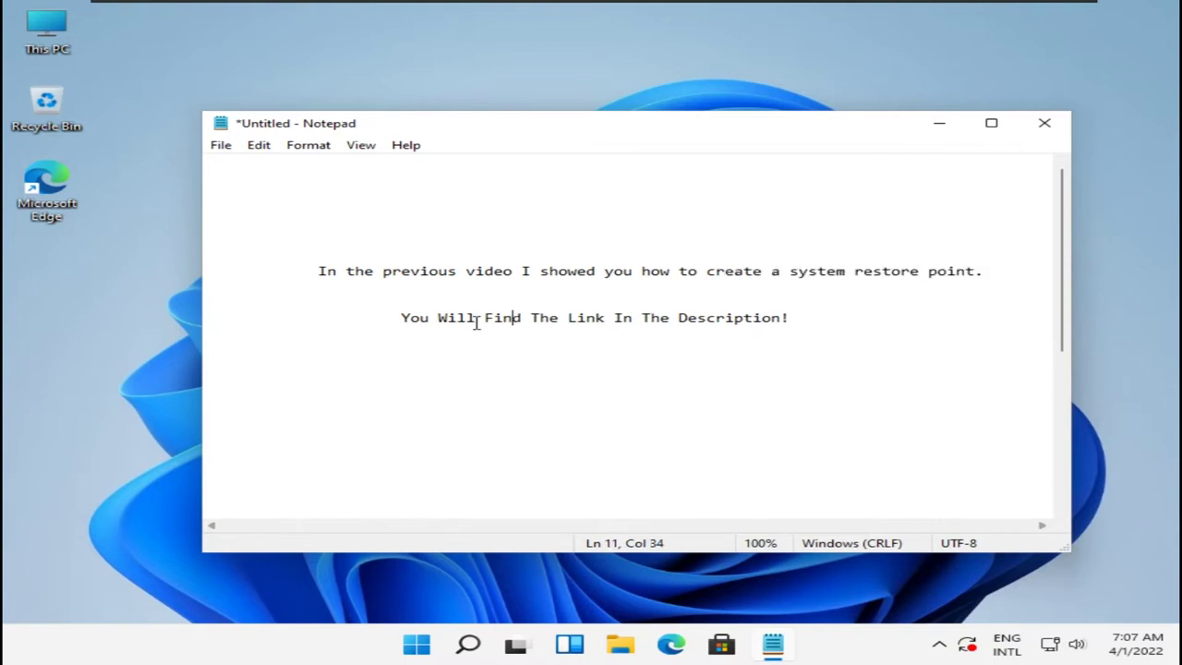
pyautogui.moveTo(397, 314); pyautogui.dragTo(796, 317)
pyautogui.click(796, 317)
pyautogui.scroll(-7, 526, 358)
pyautogui.moveTo(209, 349); pyautogui.dragTo(192, 423)
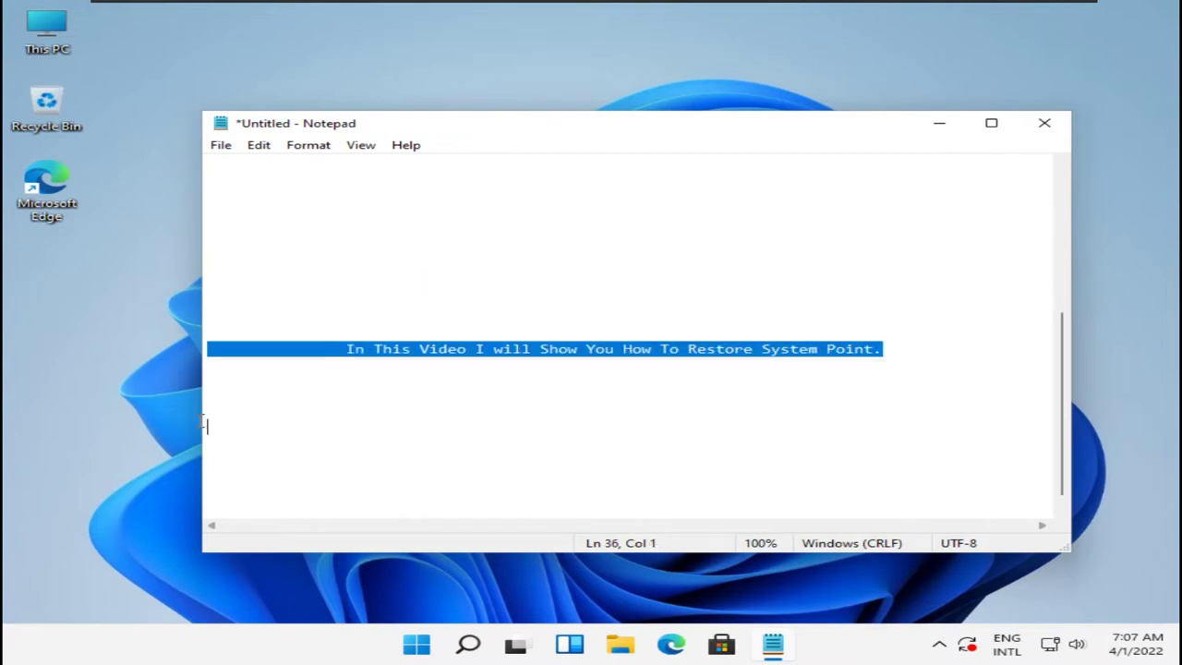
pyautogui.click(345, 349)
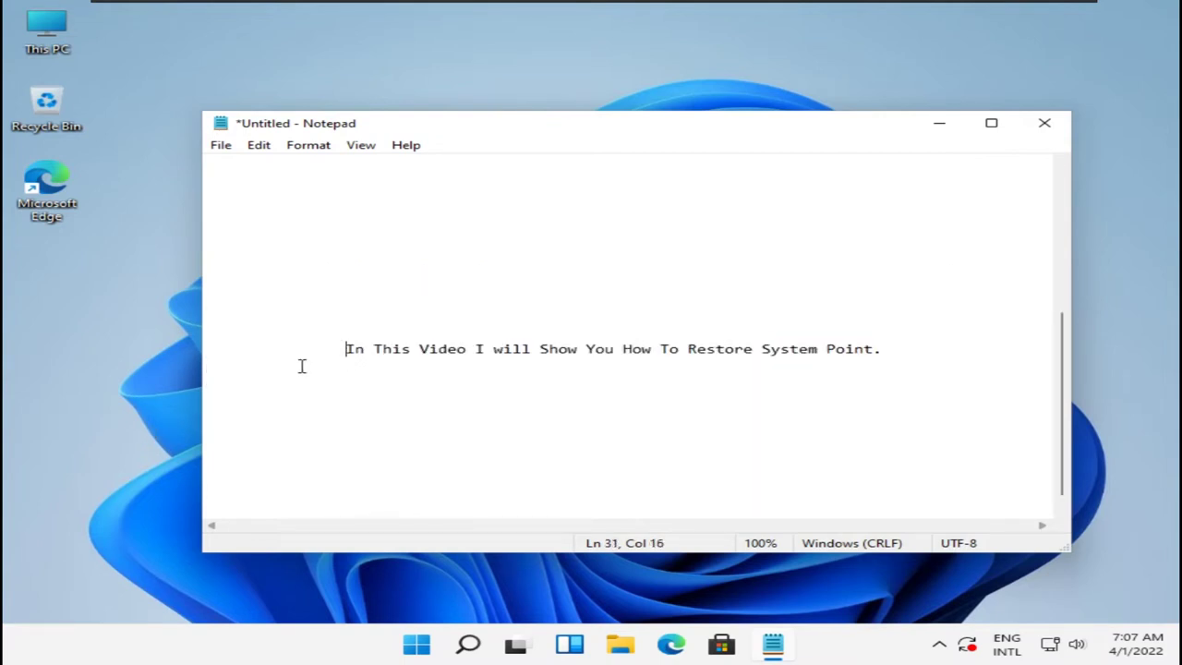
pyautogui.moveTo(345, 349); pyautogui.dragTo(889, 351)
pyautogui.click(900, 349)
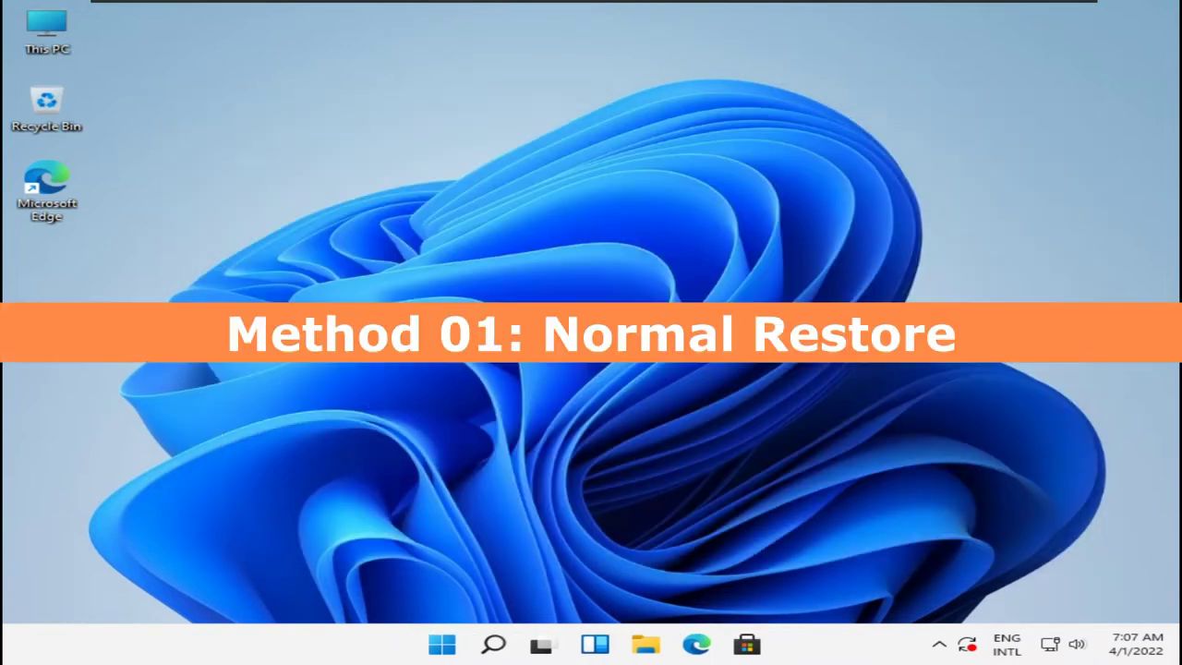
pyautogui.click(585, 389)
pyautogui.rightClick(538, 372)
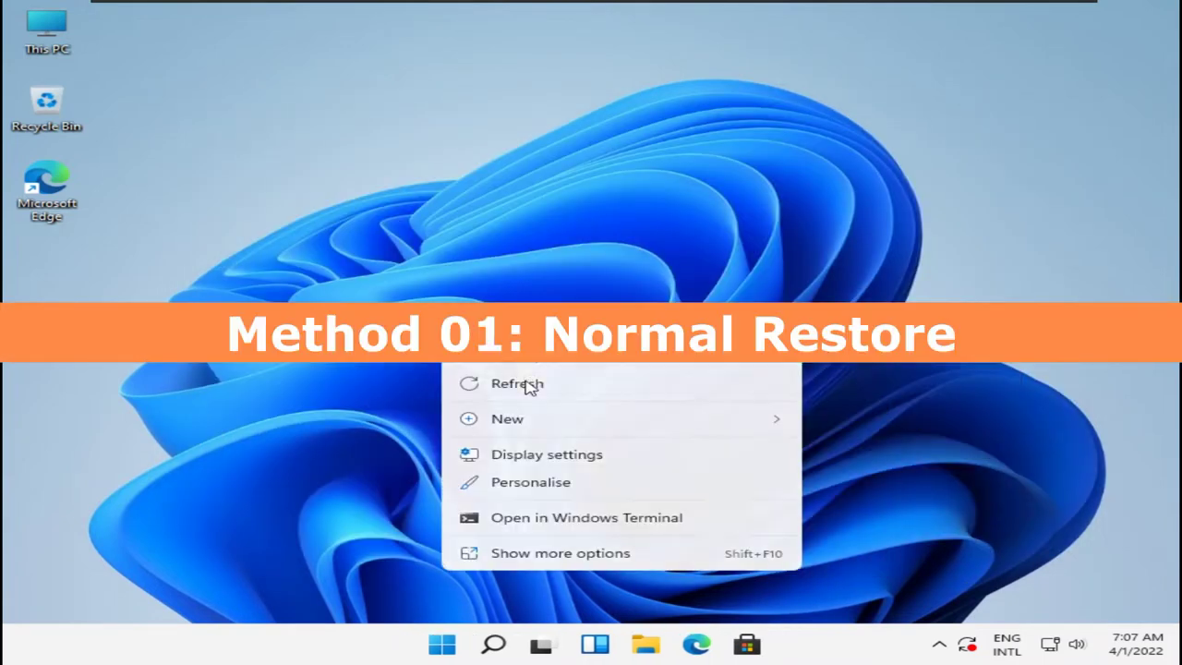
pyautogui.click(532, 384)
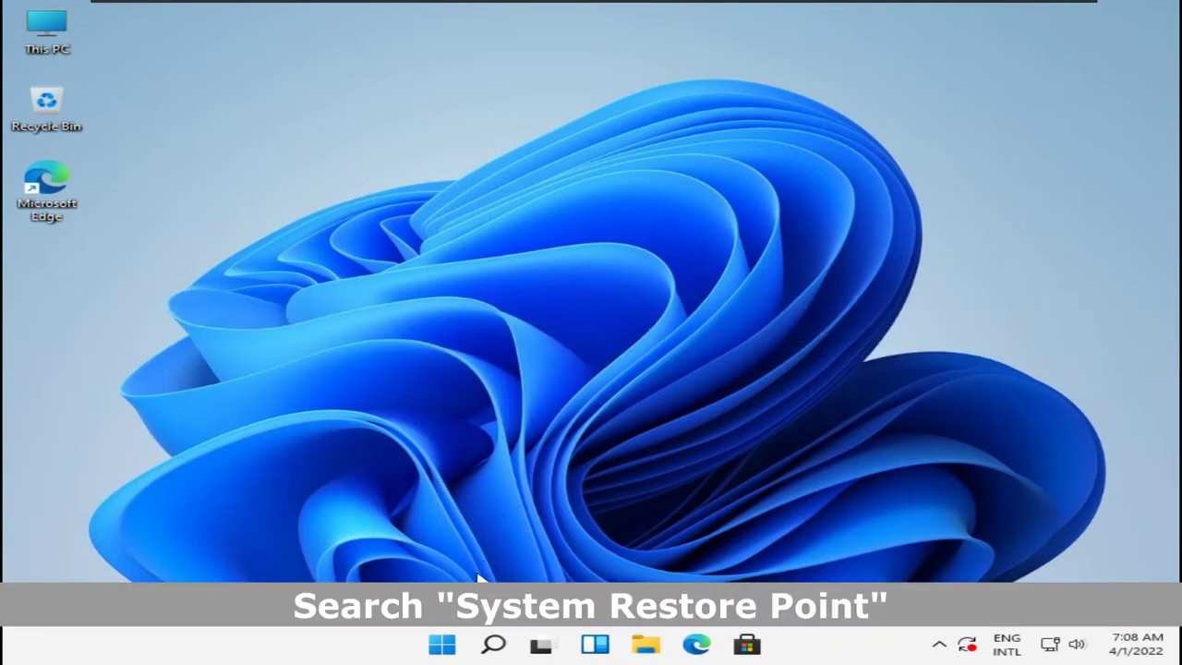
# Step: Search Windows for "system res" and open the Create a restore point settings
pyautogui.click(495, 645)
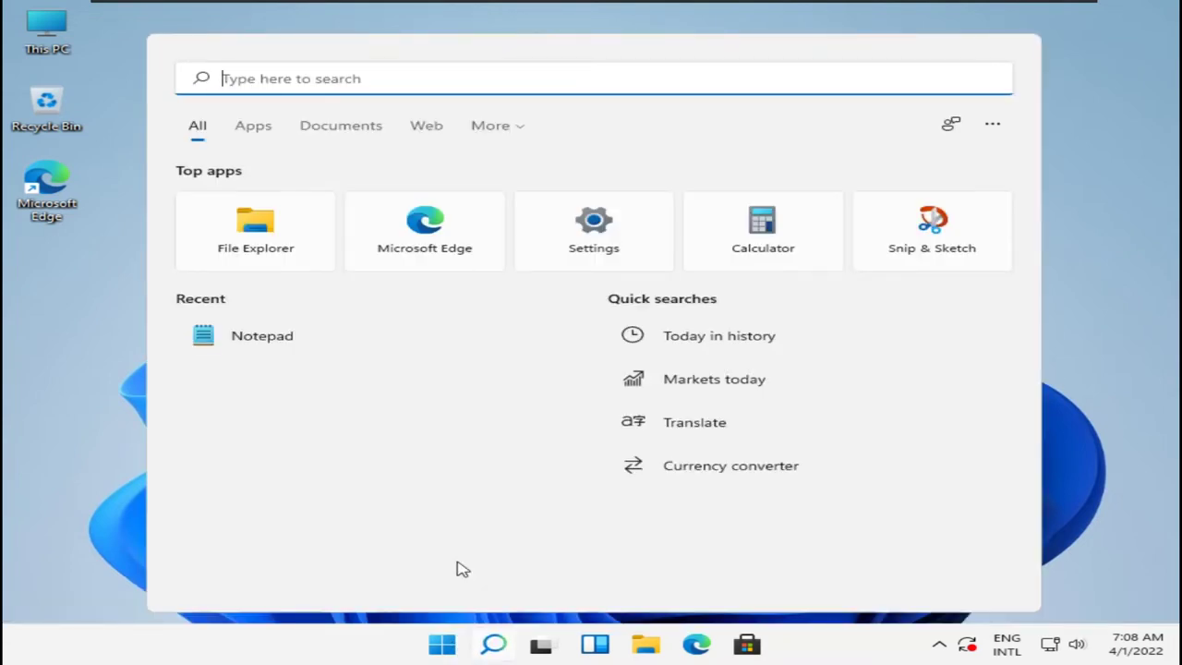
pyautogui.write('system ')
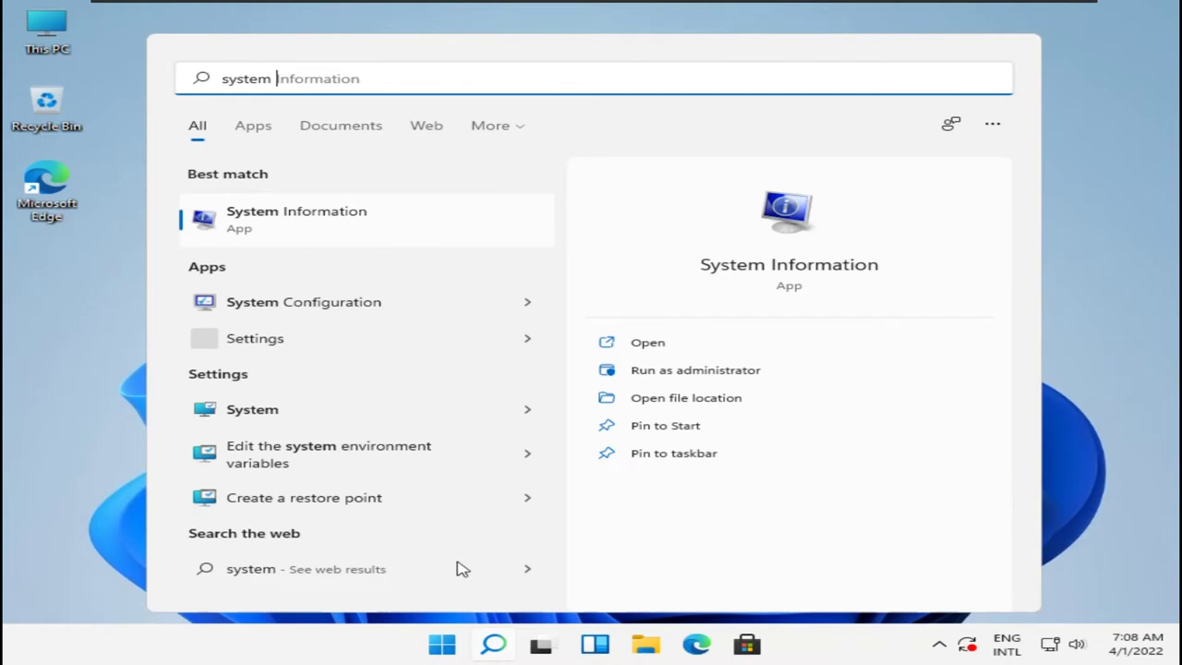
pyautogui.write('res')
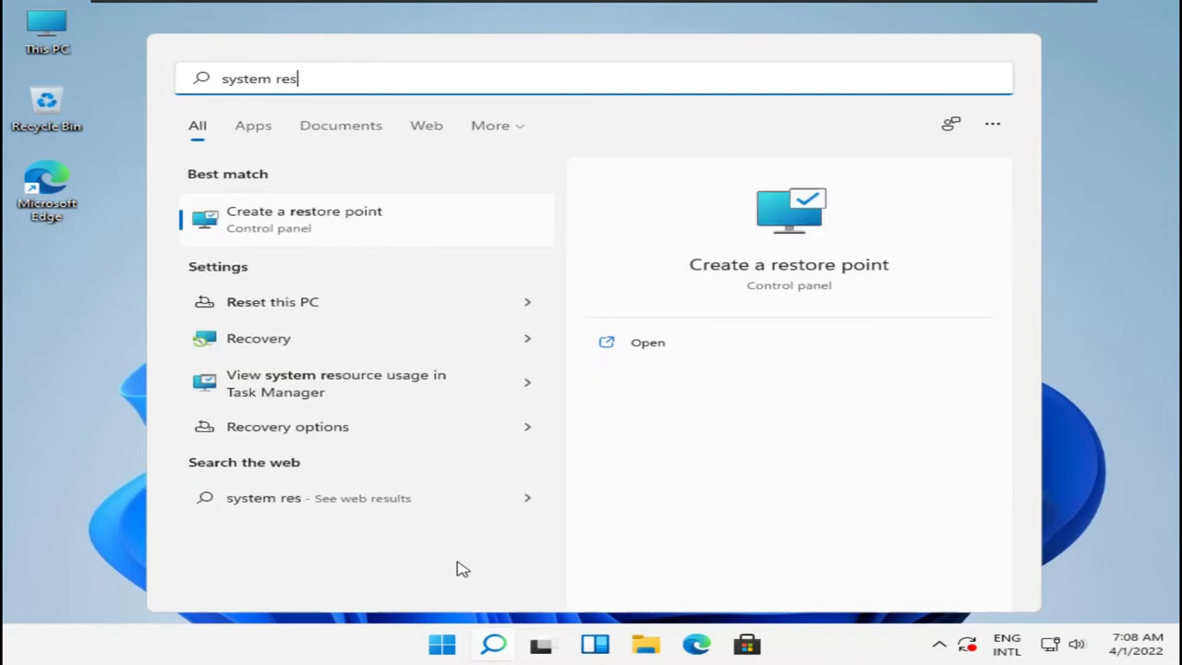
pyautogui.press('Return')
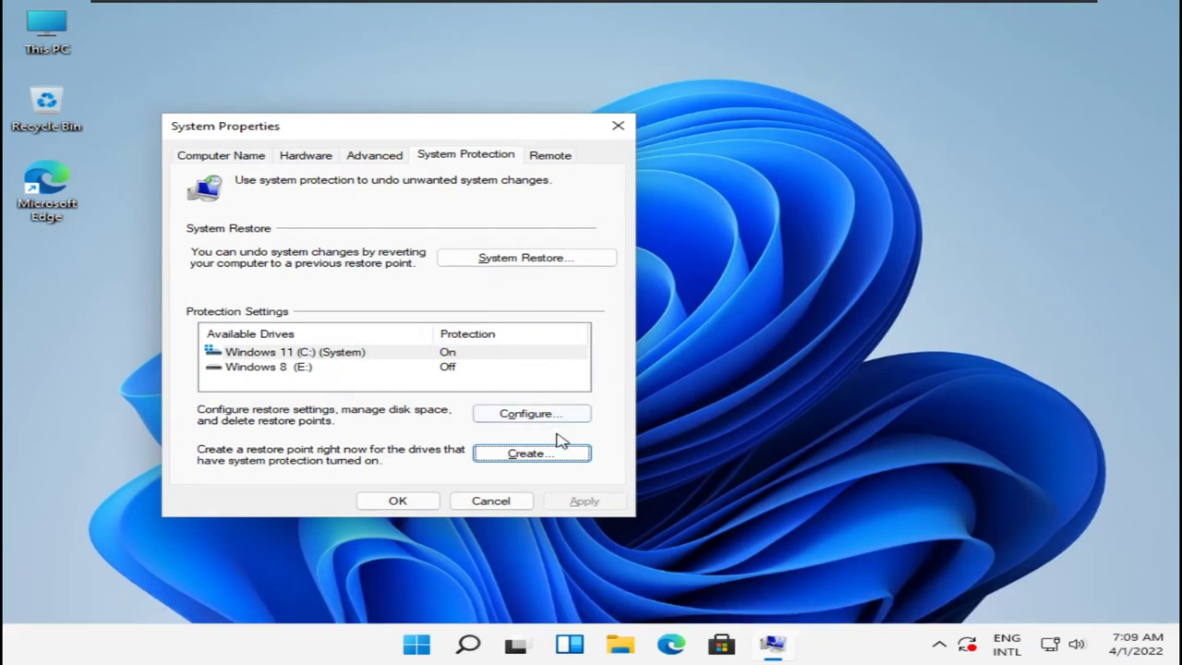
# Step: Start System Restore from the System Protection settings and choose the "Windows 11 System Restore Point" entry as the restore point
pyautogui.moveTo(451, 126); pyautogui.dragTo(599, 126)
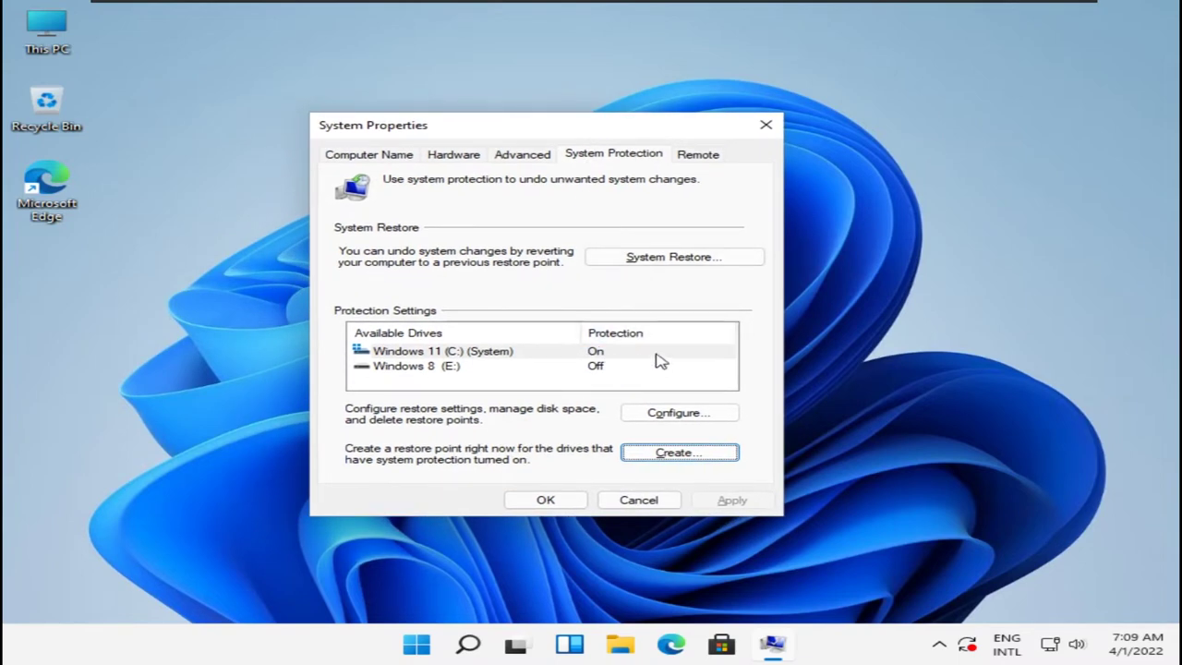
pyautogui.click(640, 257)
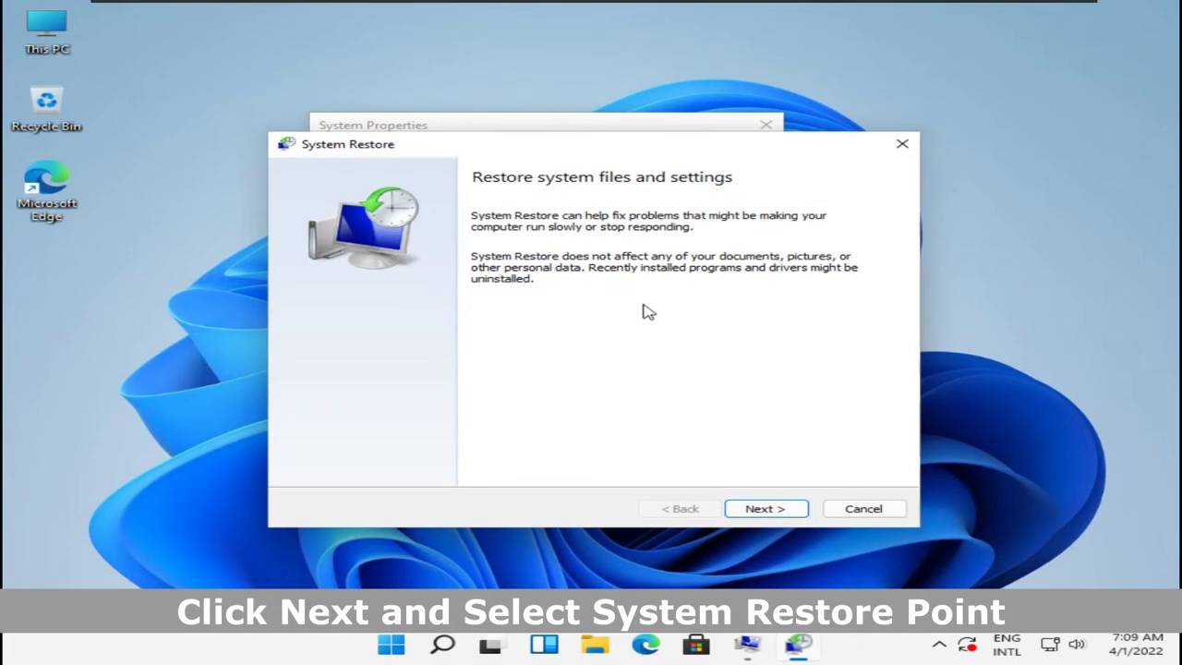
pyautogui.click(765, 514)
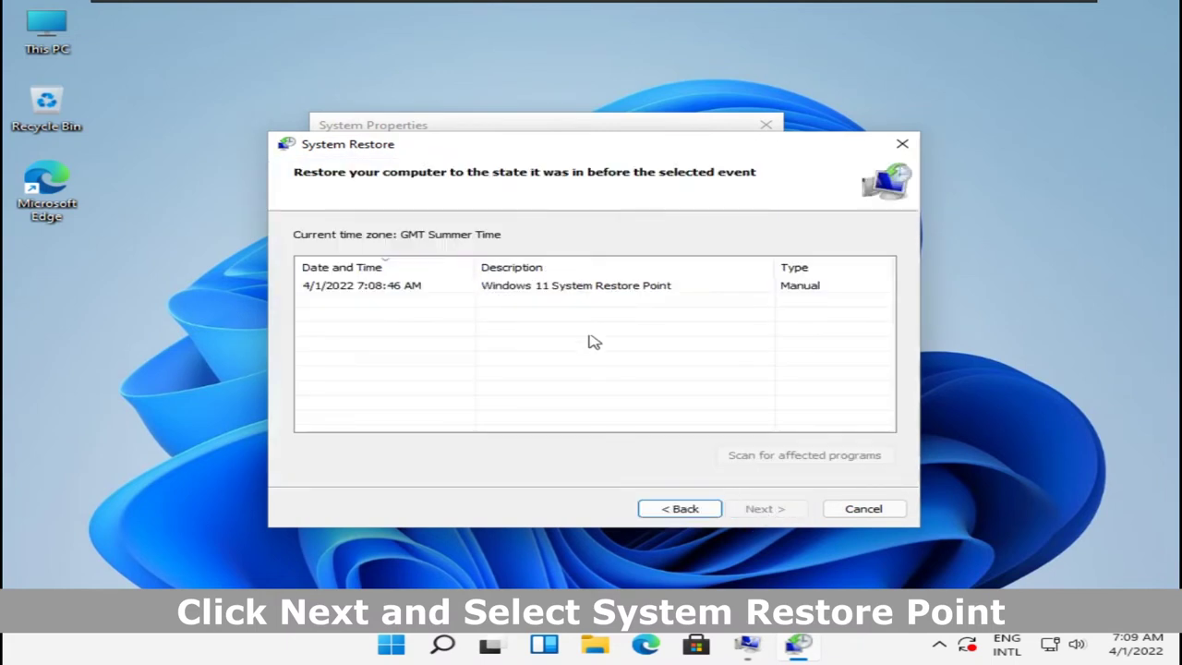
pyautogui.click(592, 290)
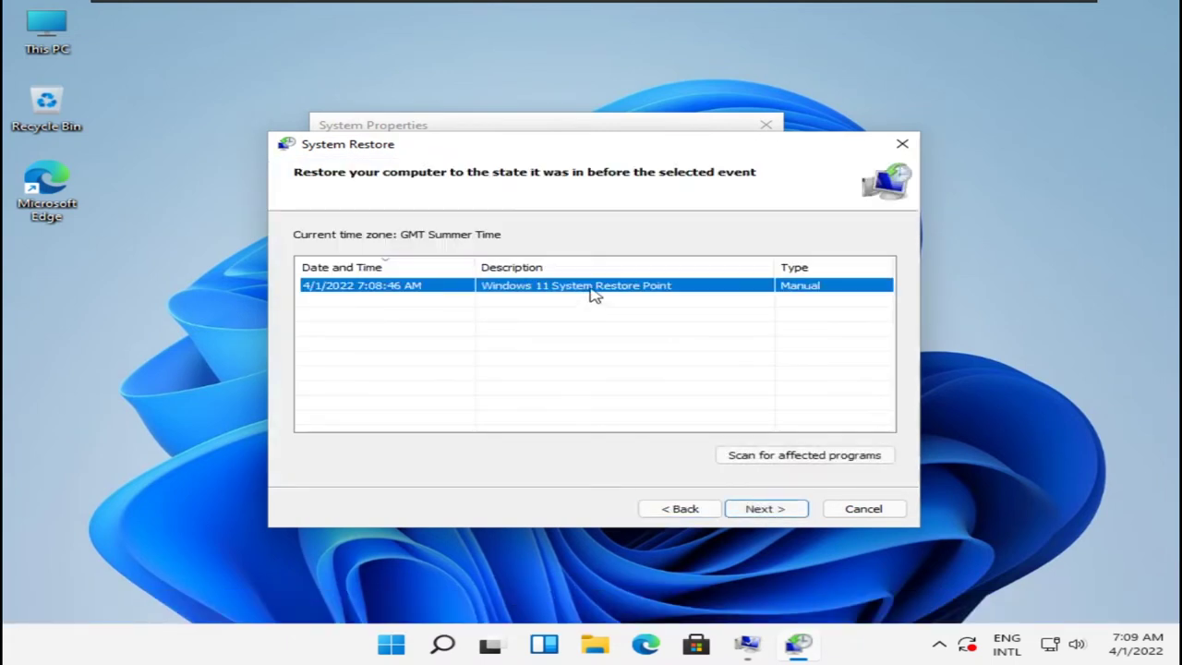
pyautogui.click(768, 515)
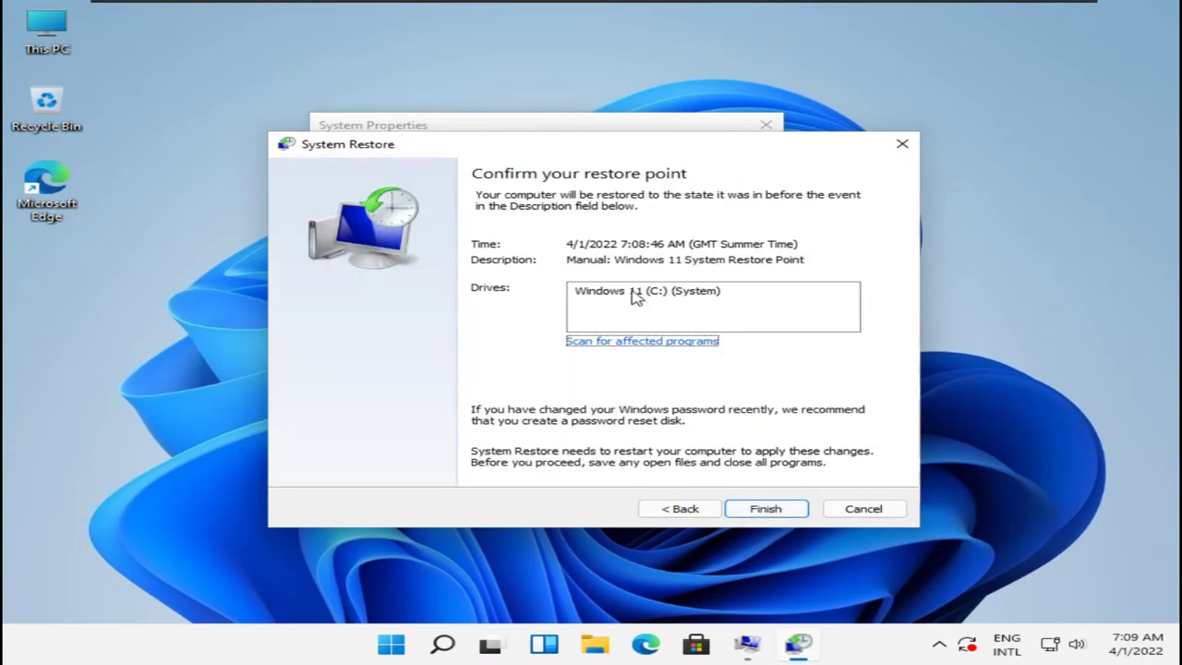
# Step: Run the system restore, accepting the warning that it cannot be interrupted, and dismiss the completion message after the restart
pyautogui.click(762, 511)
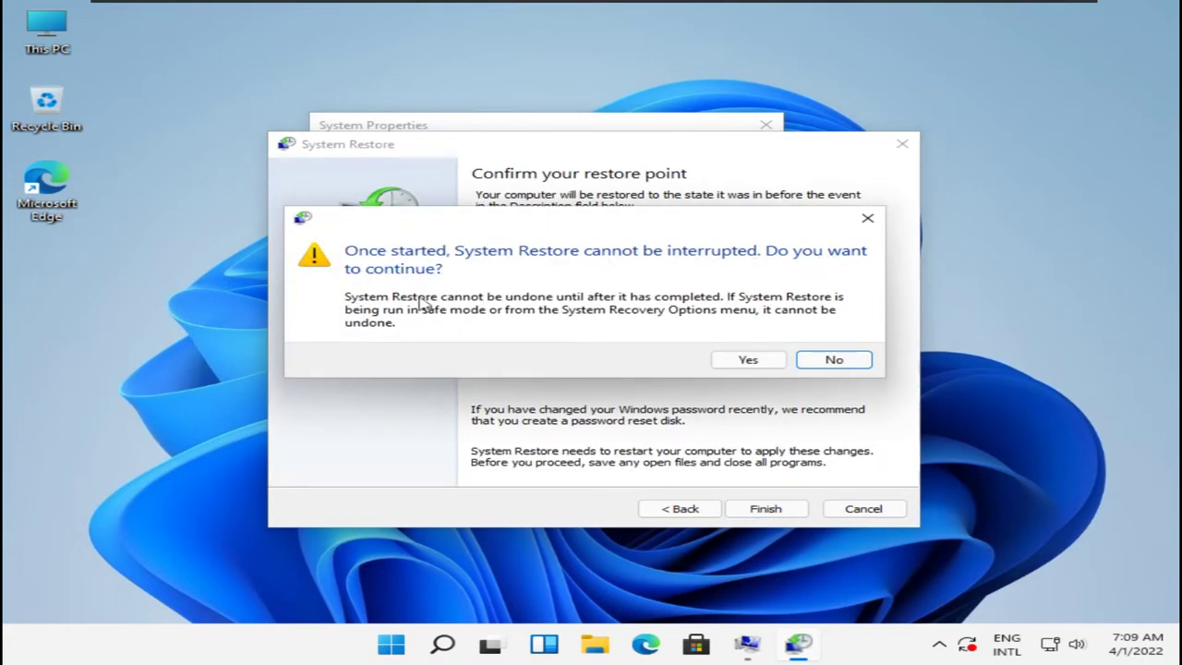
pyautogui.click(745, 360)
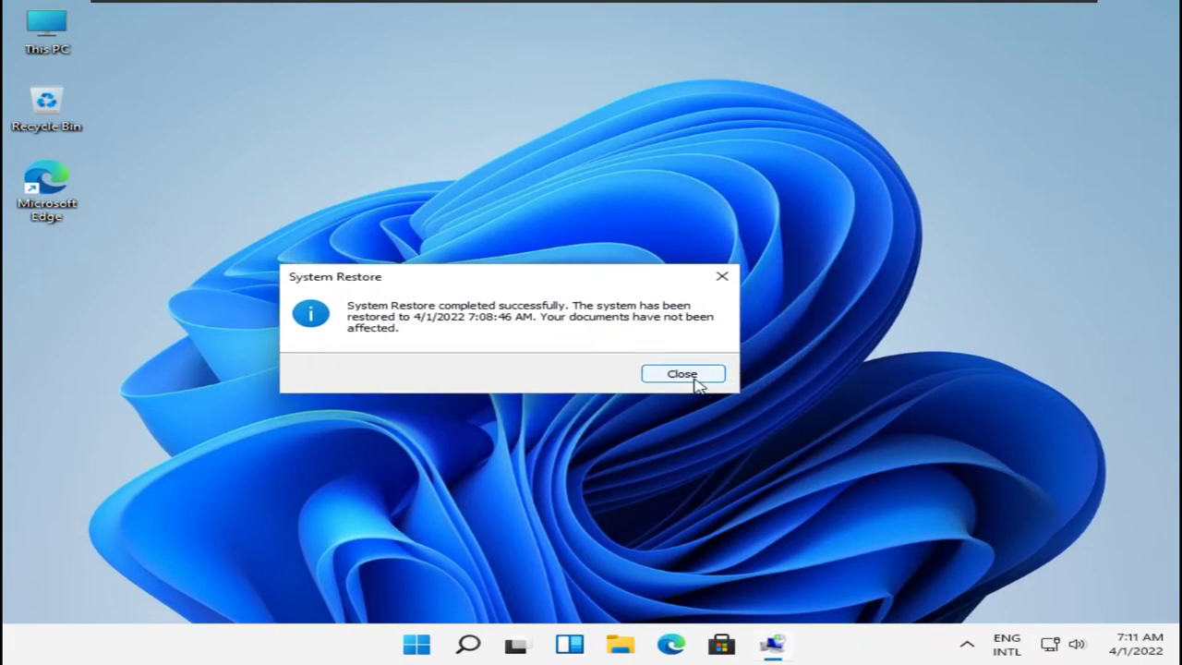
pyautogui.click(695, 377)
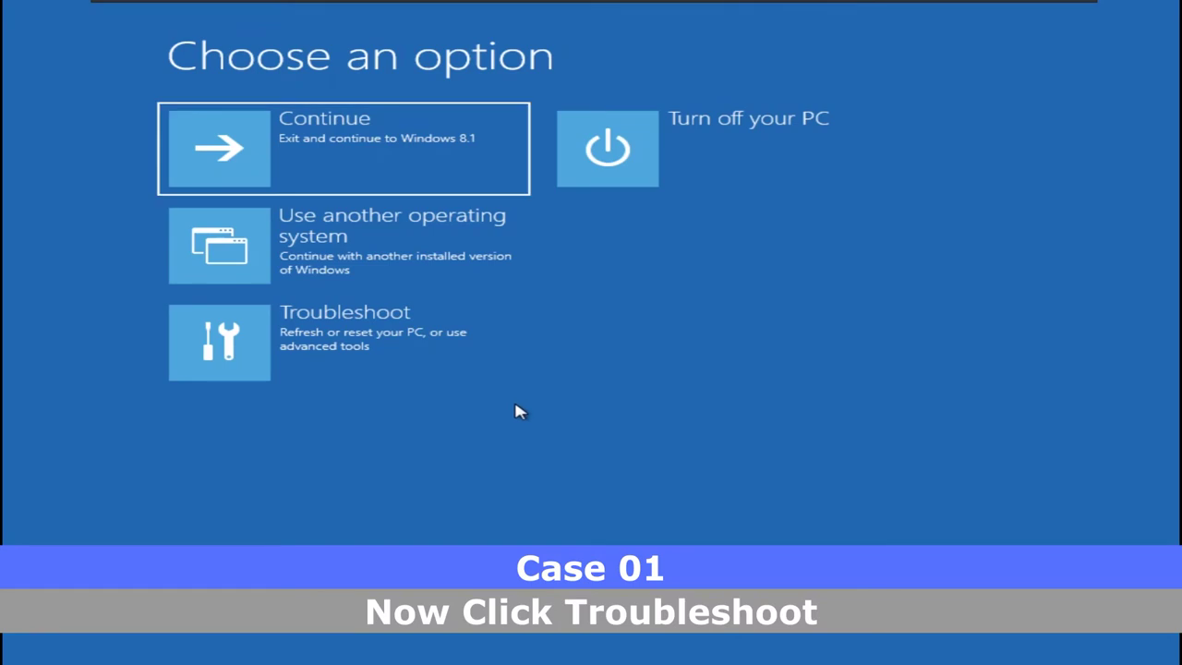
# Step: Open the Advanced options of the Troubleshoot section in the Windows 8.1 recovery environment
pyautogui.press('Down')
pyautogui.press('Down')
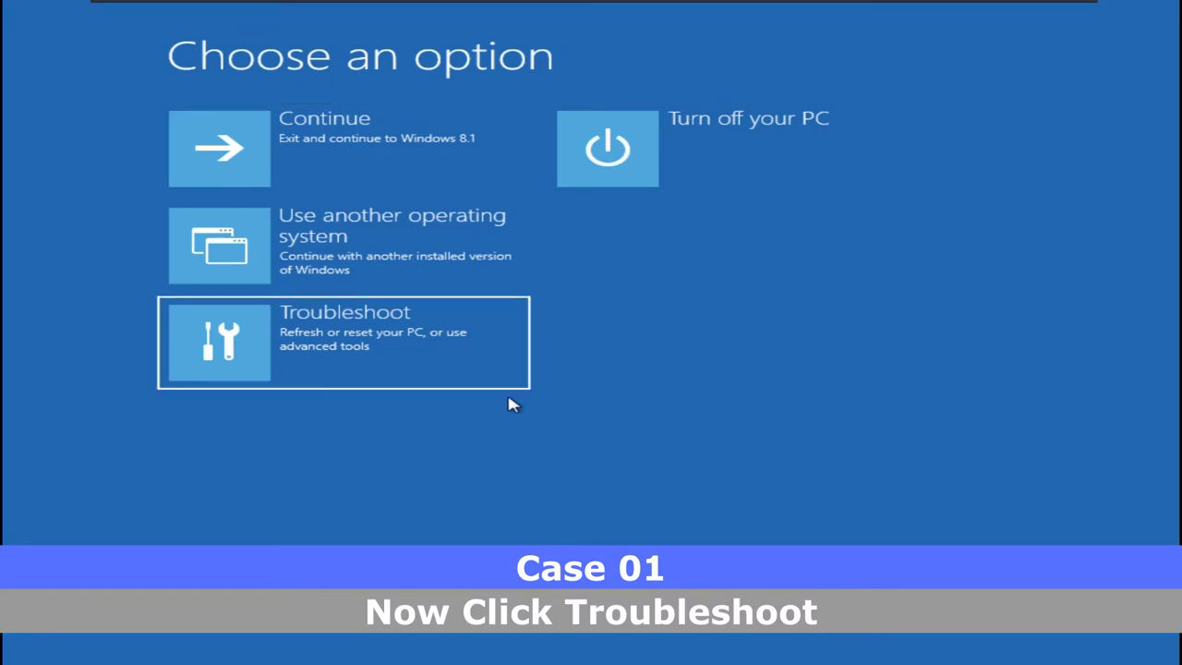
pyautogui.click(351, 360)
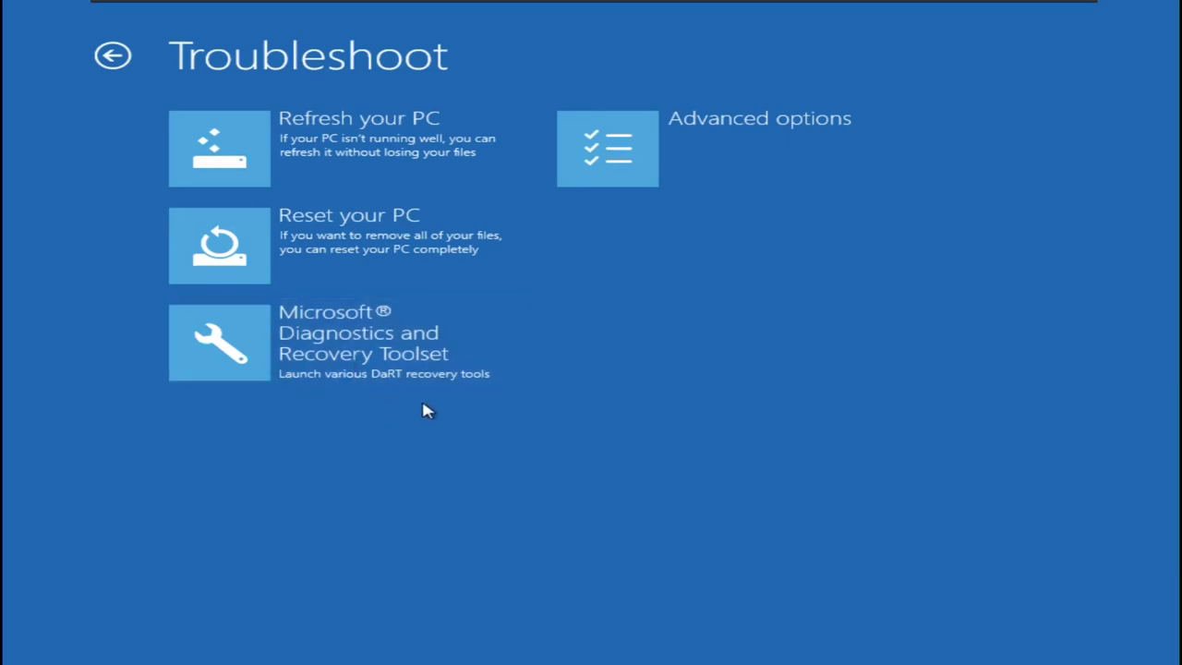
pyautogui.click(739, 152)
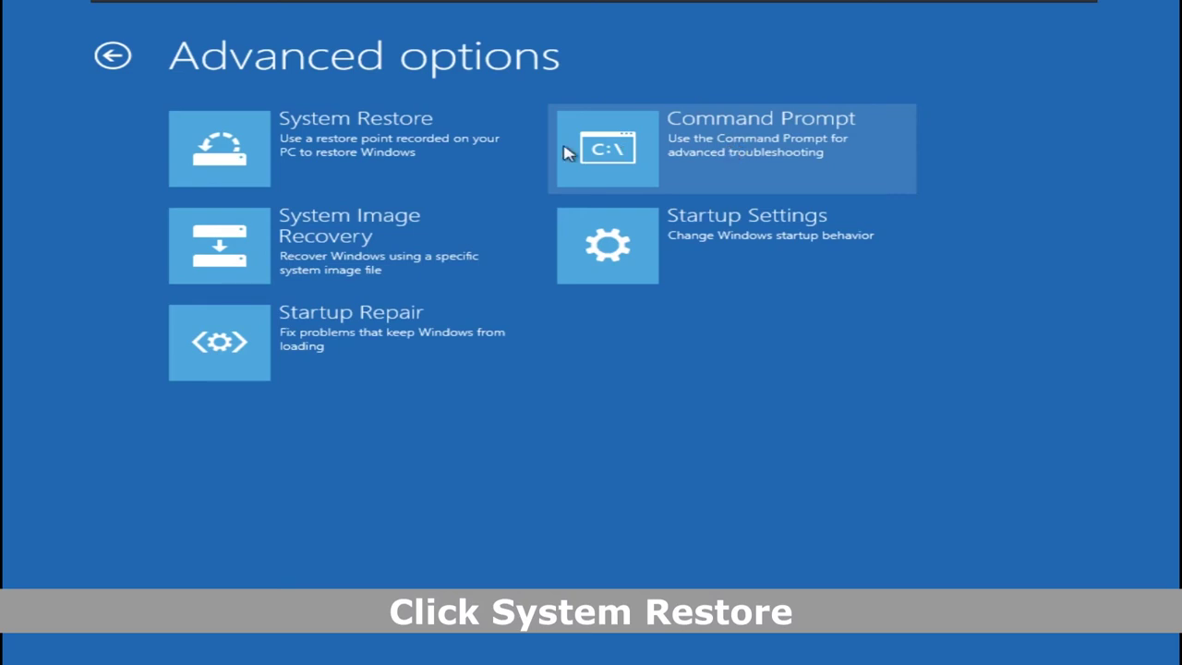
# Step: Start System Restore from the recovery options and continue with the listed user account
pyautogui.click(367, 155)
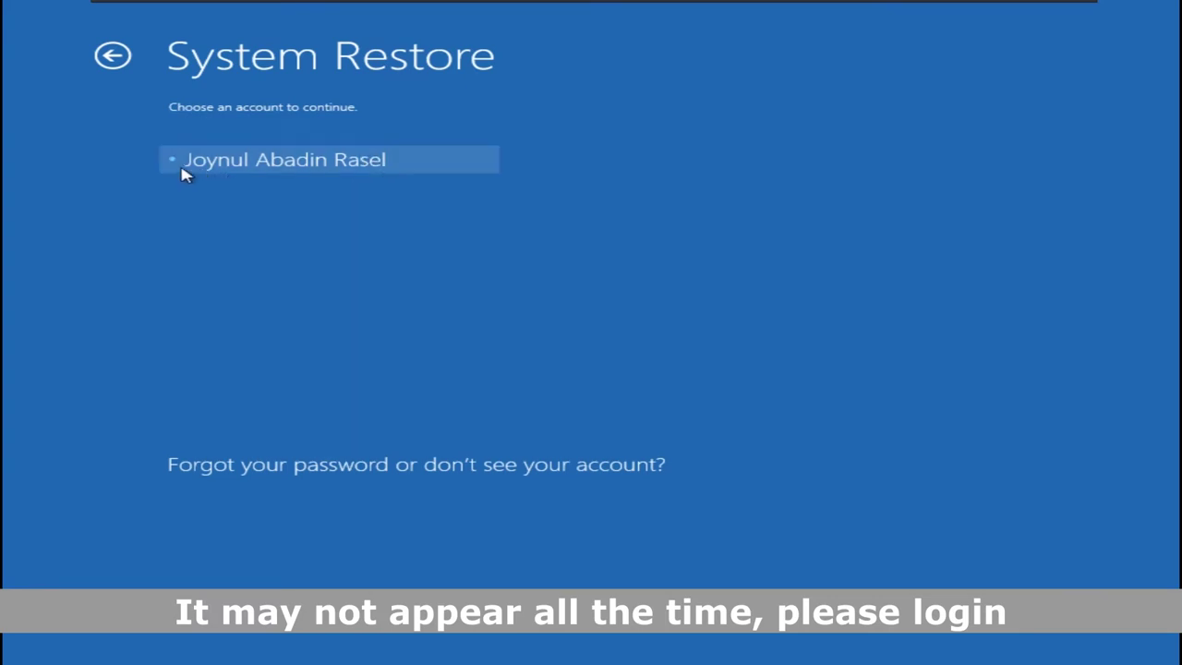
pyautogui.click(295, 166)
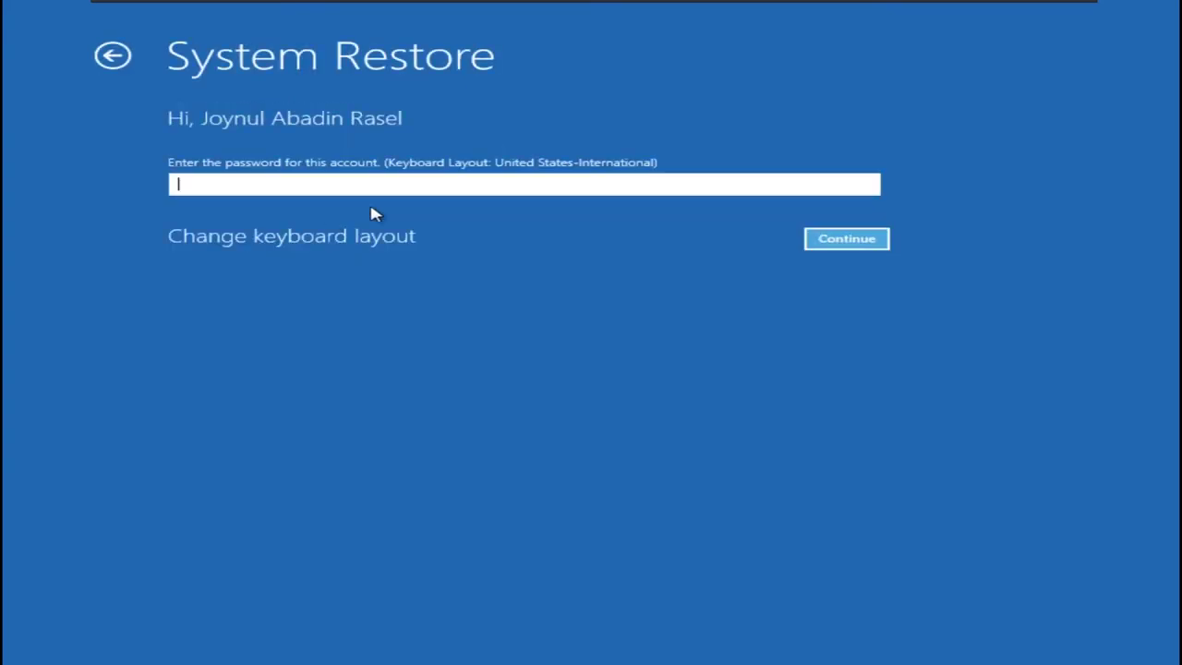
pyautogui.click(844, 239)
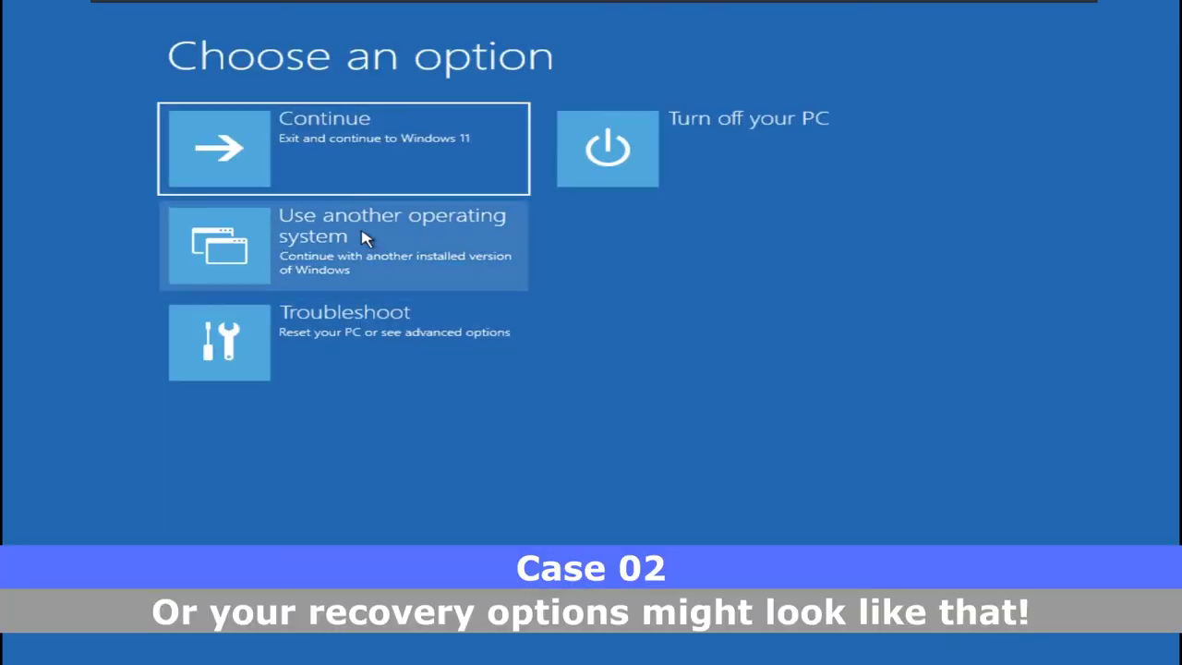
# Step: Open the Advanced options of the Troubleshoot section in the Windows 11 recovery environment
pyautogui.press('Down')
pyautogui.press('Down')
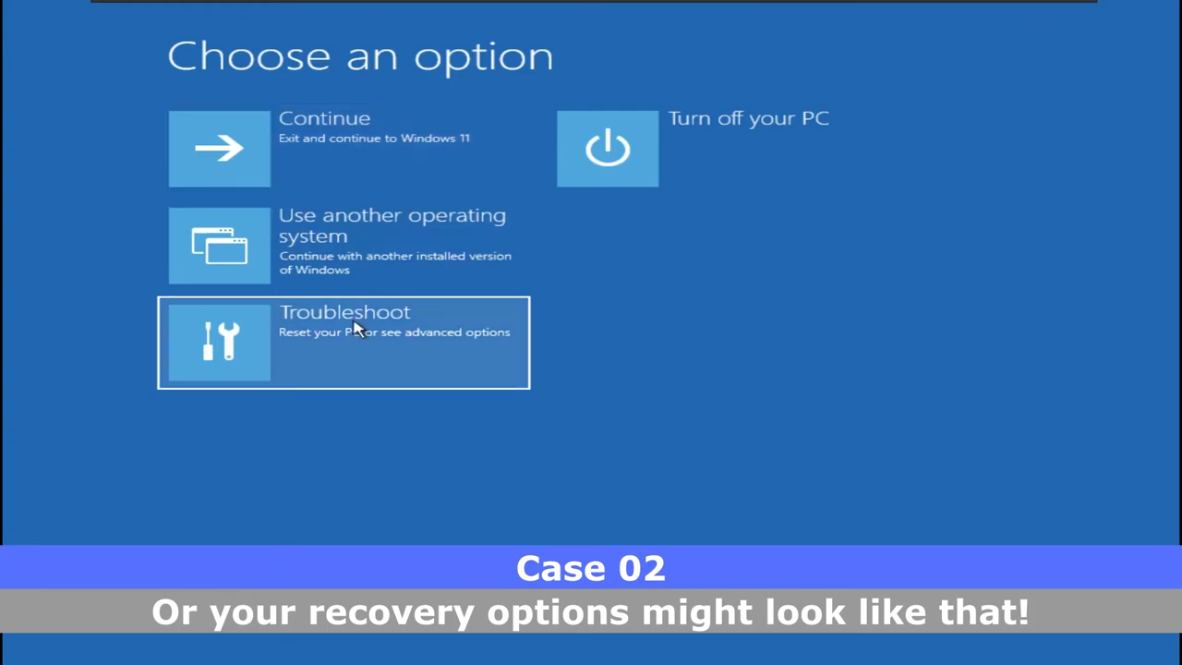
pyautogui.click(397, 348)
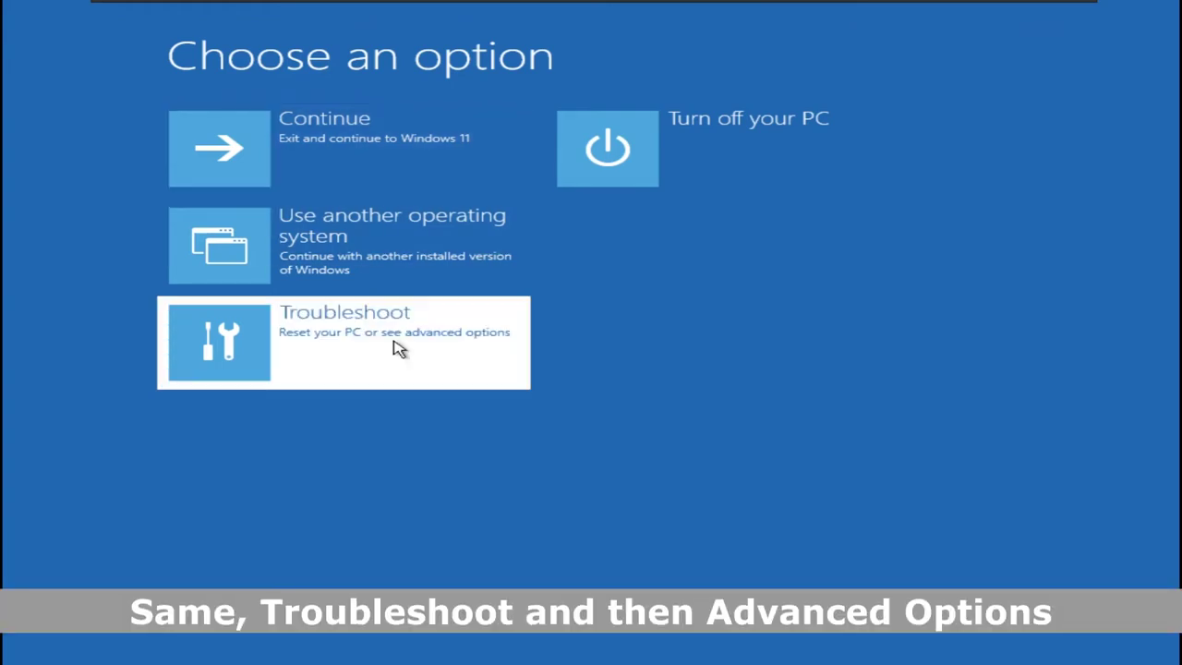
pyautogui.press('Down')
pyautogui.click(337, 249)
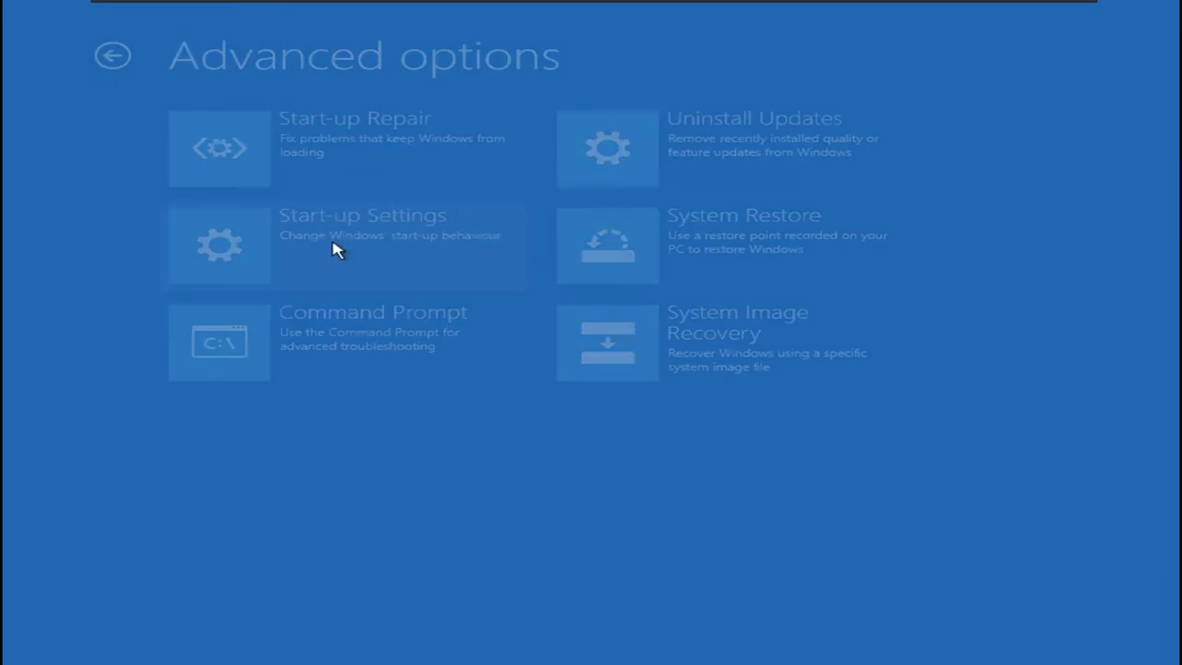
# Step: Start System Restore from the advanced recovery options and choose the manual "Windows 11 System Restore Point" as the restore point
pyautogui.press('Right')
pyautogui.press('Down')
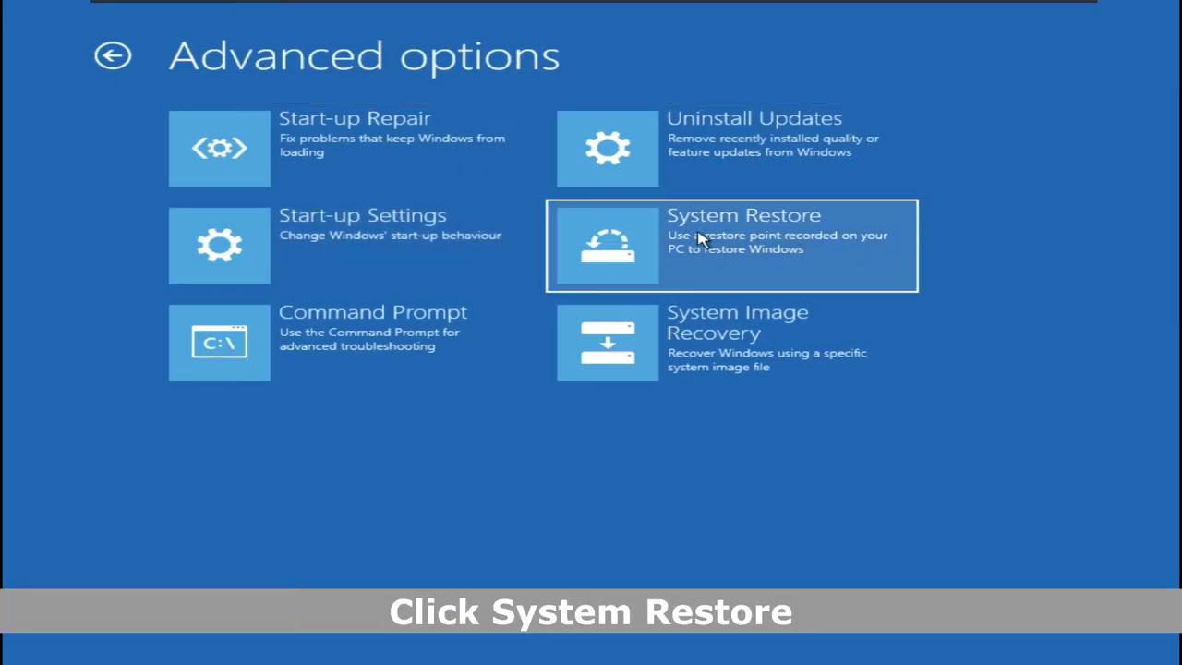
pyautogui.click(794, 247)
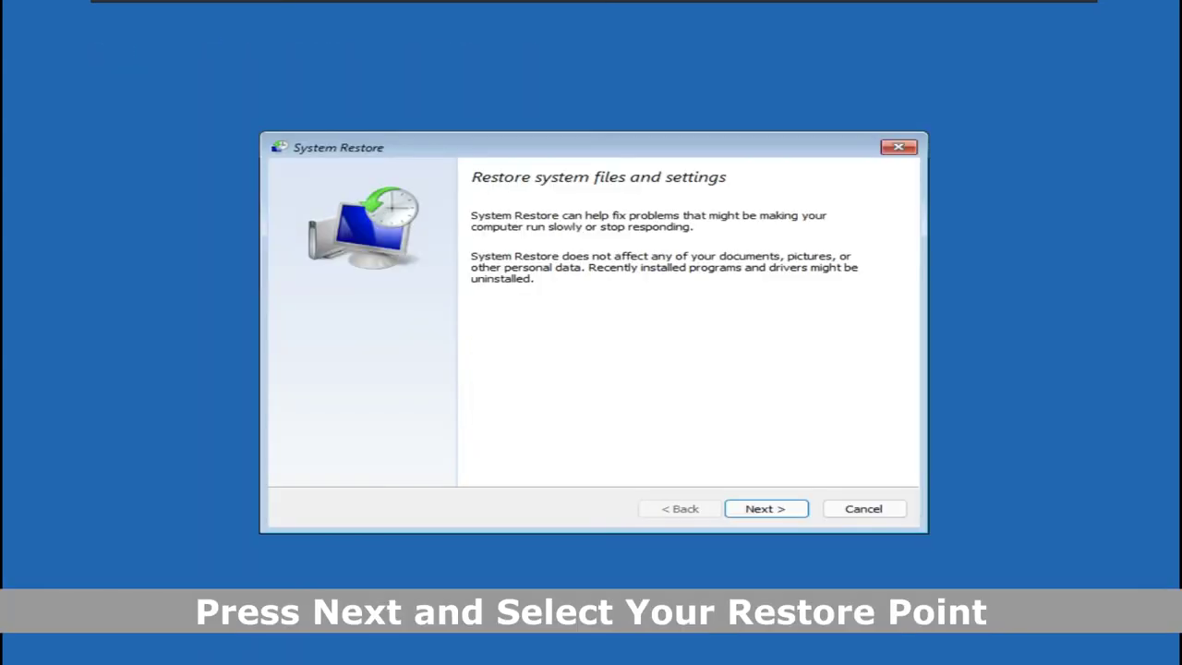
pyautogui.click(772, 516)
pyautogui.click(531, 305)
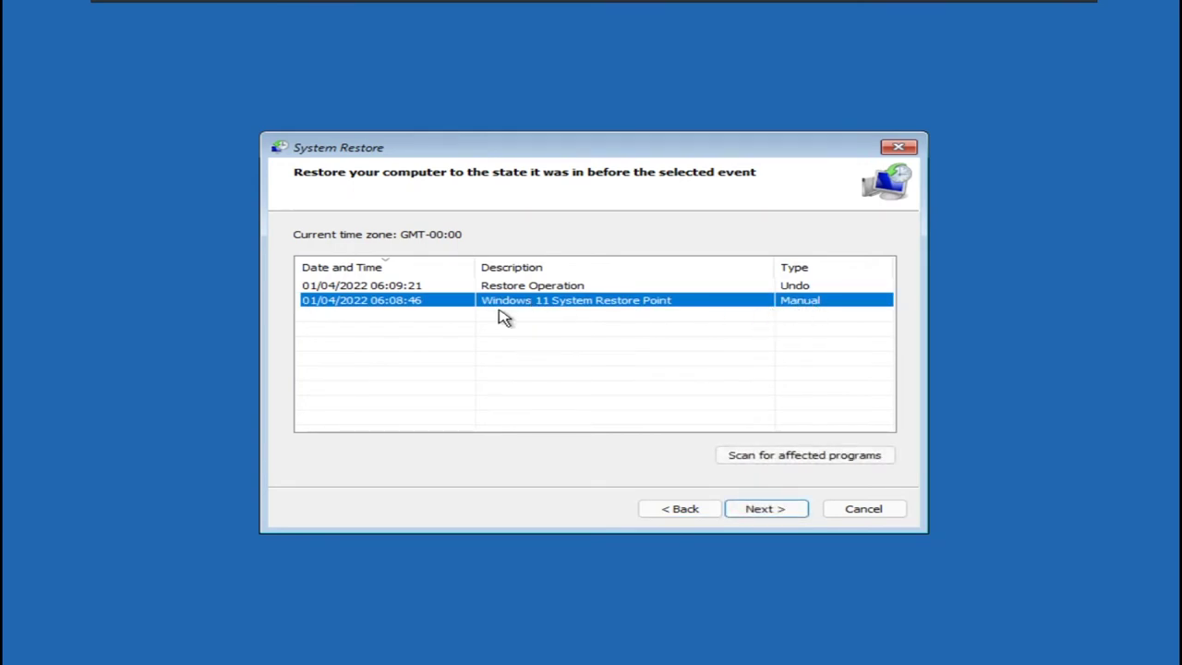
pyautogui.click(759, 511)
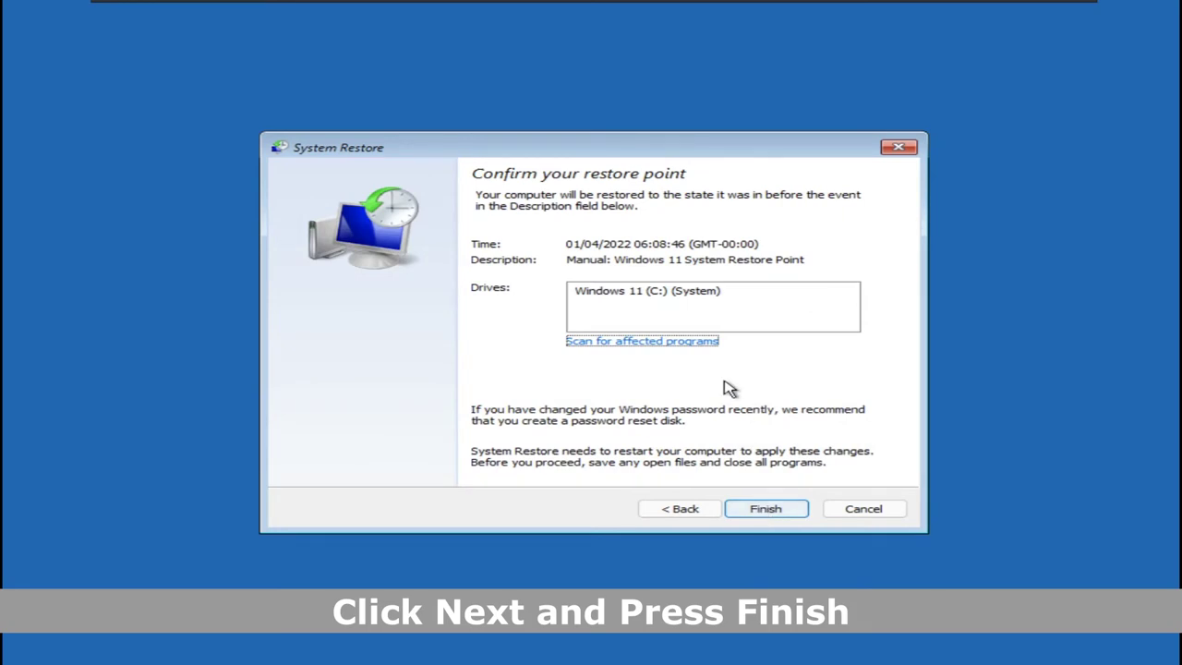
# Step: Run the restore to the chosen point, restart the computer, and dismiss the System Restore message on the desktop
pyautogui.click(762, 518)
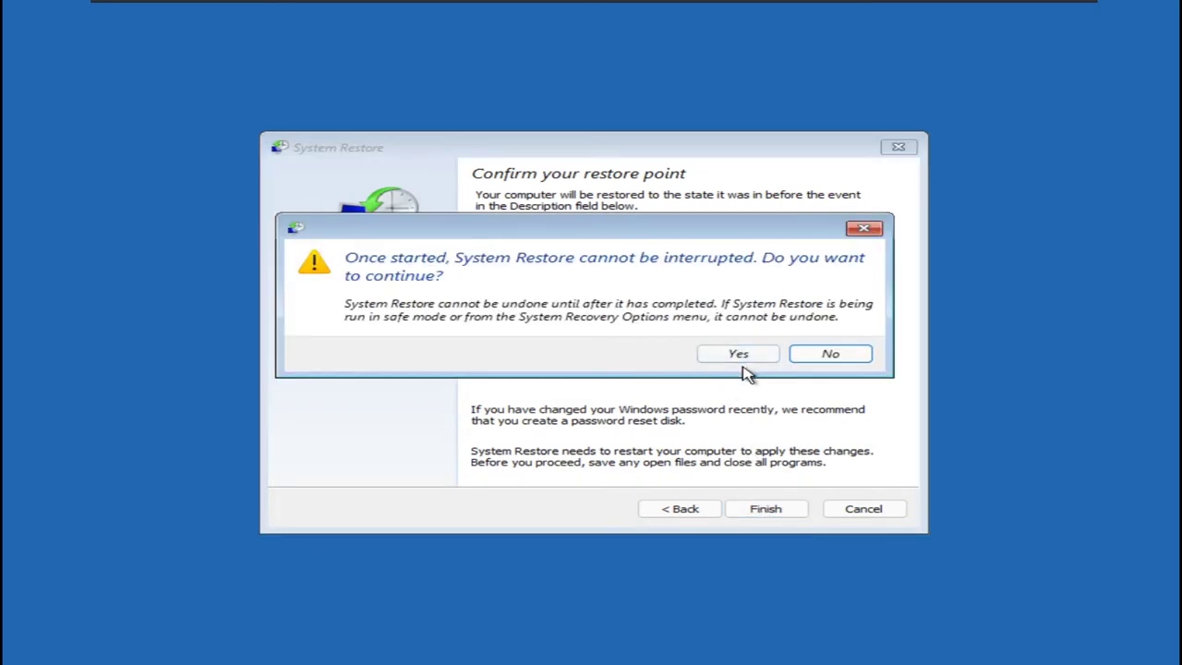
pyautogui.click(744, 358)
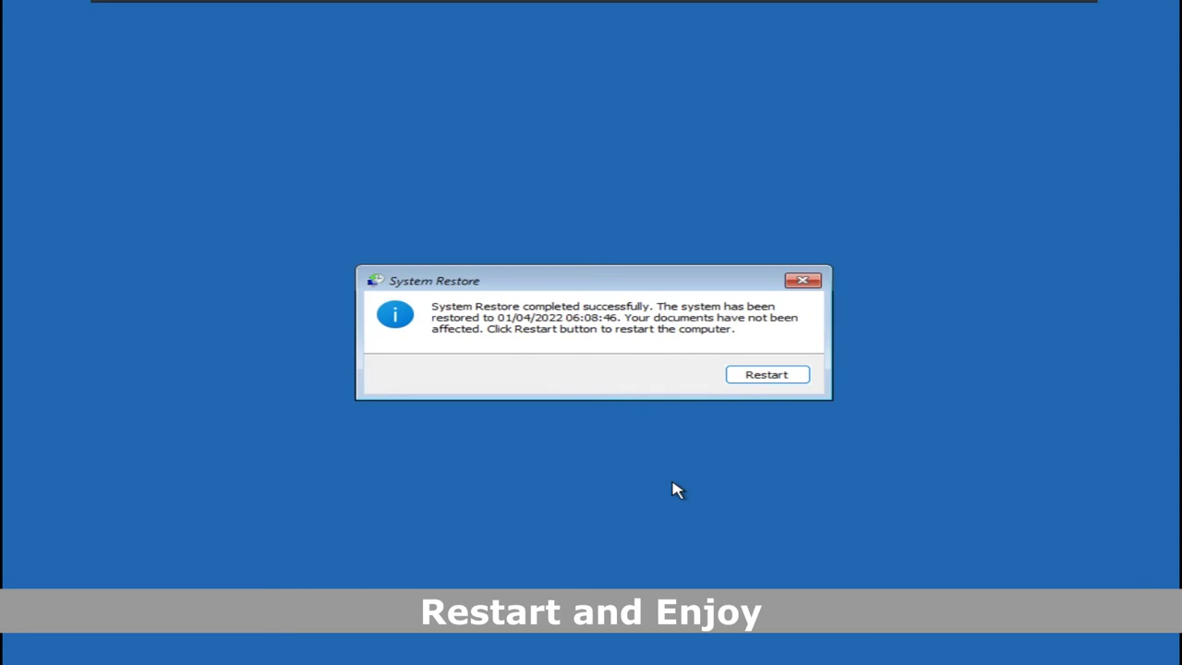
pyautogui.click(747, 376)
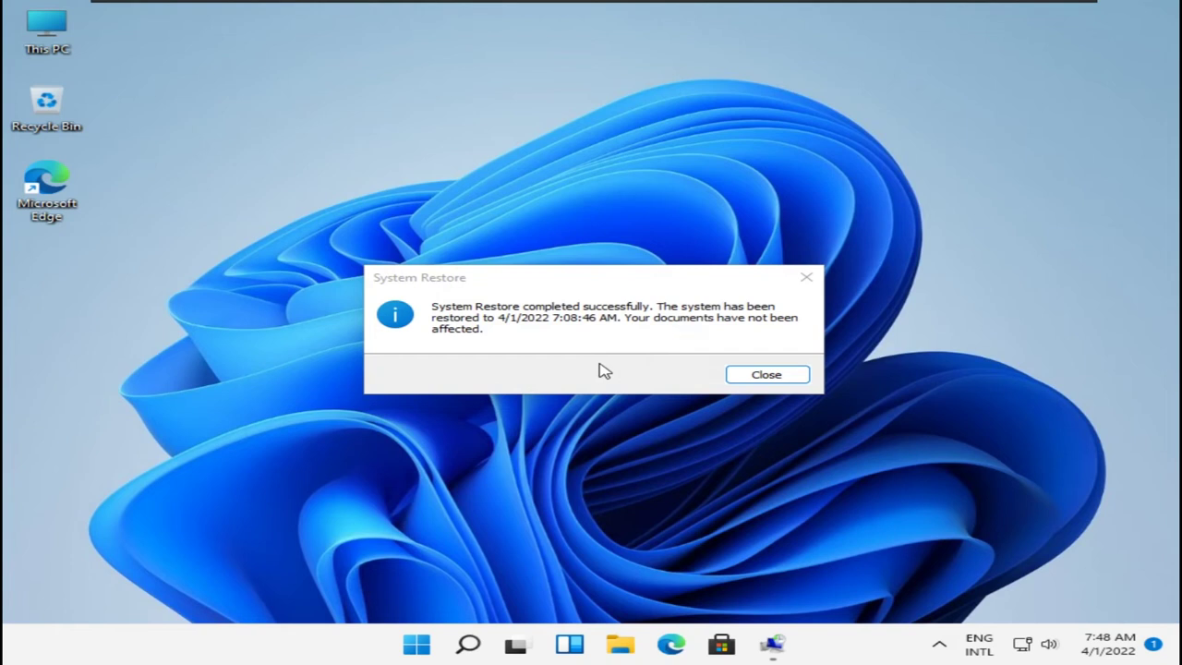
pyautogui.click(766, 377)
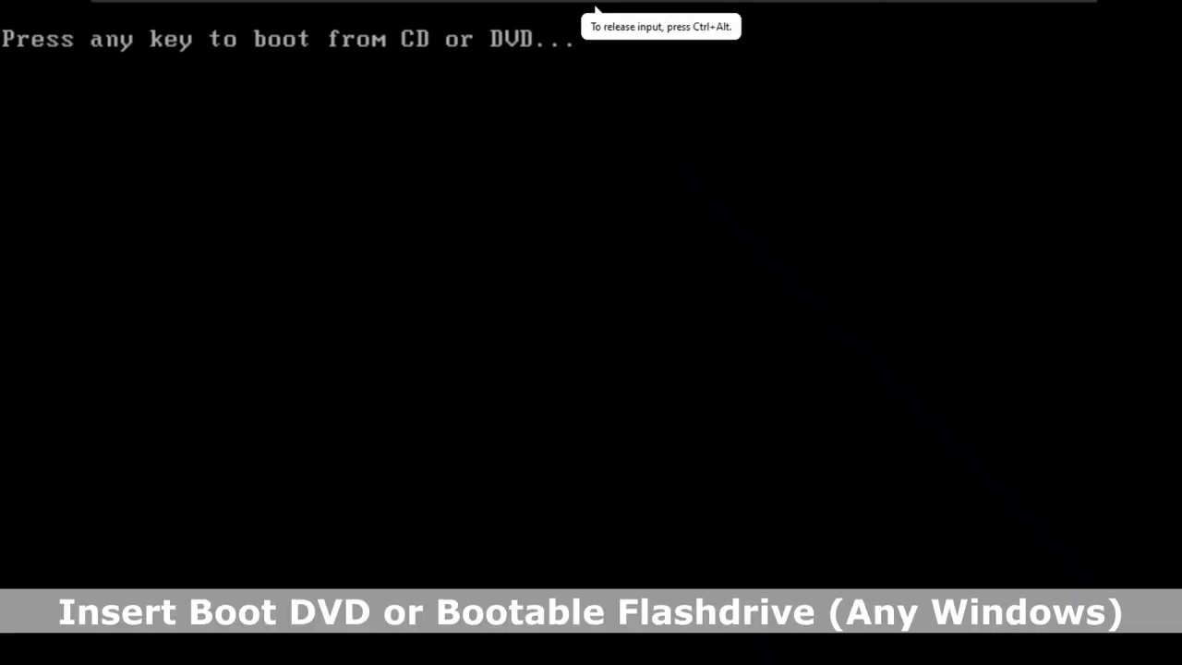
# Step: Boot the computer from the Windows installation CD or DVD
pyautogui.press('Return')
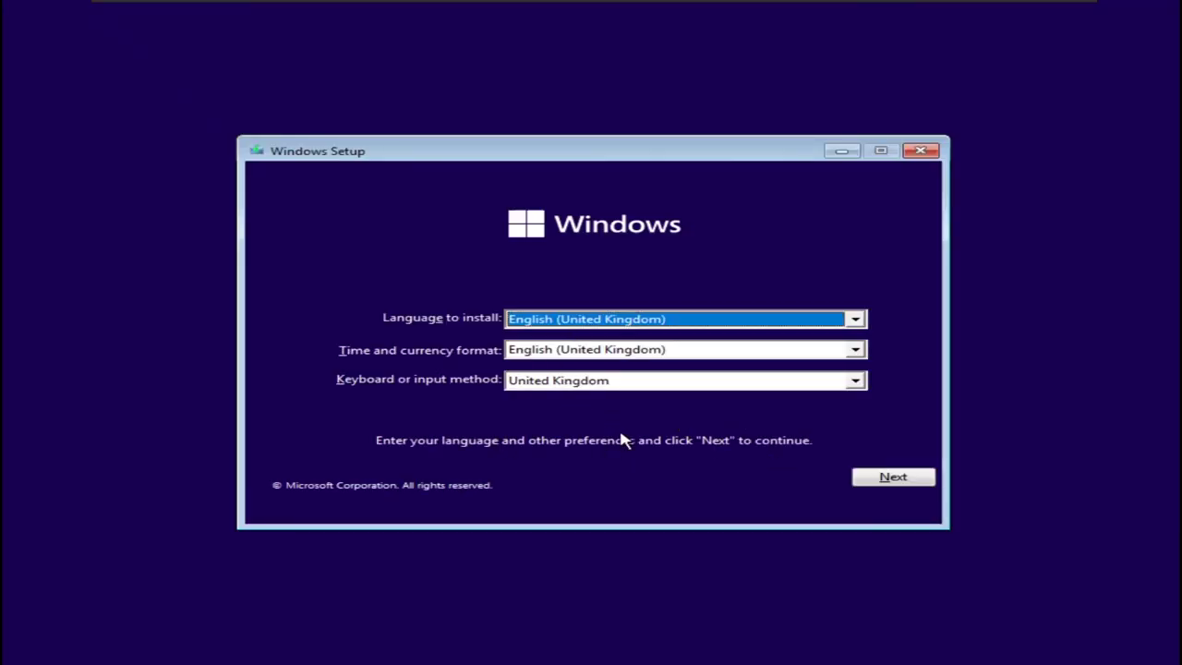
# Step: Set the keyboard or input method to United States-International in Windows Setup and continue past the language preferences
pyautogui.click(643, 383)
pyautogui.scroll(3, 631, 464)
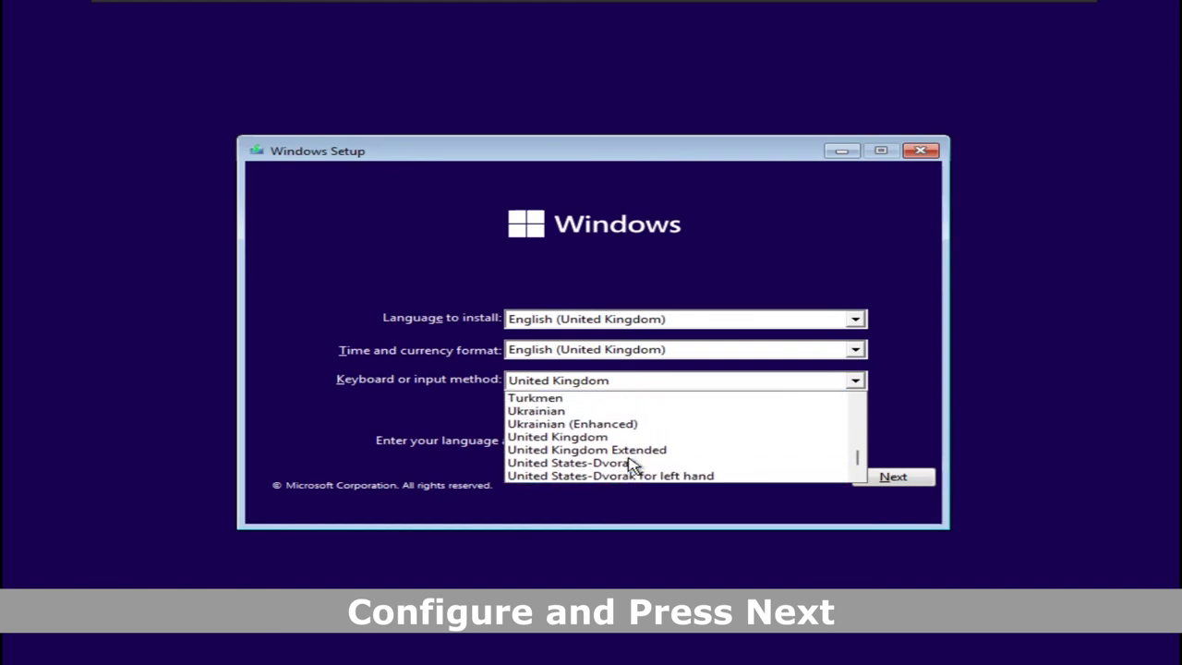
pyautogui.scroll(1, 625, 449)
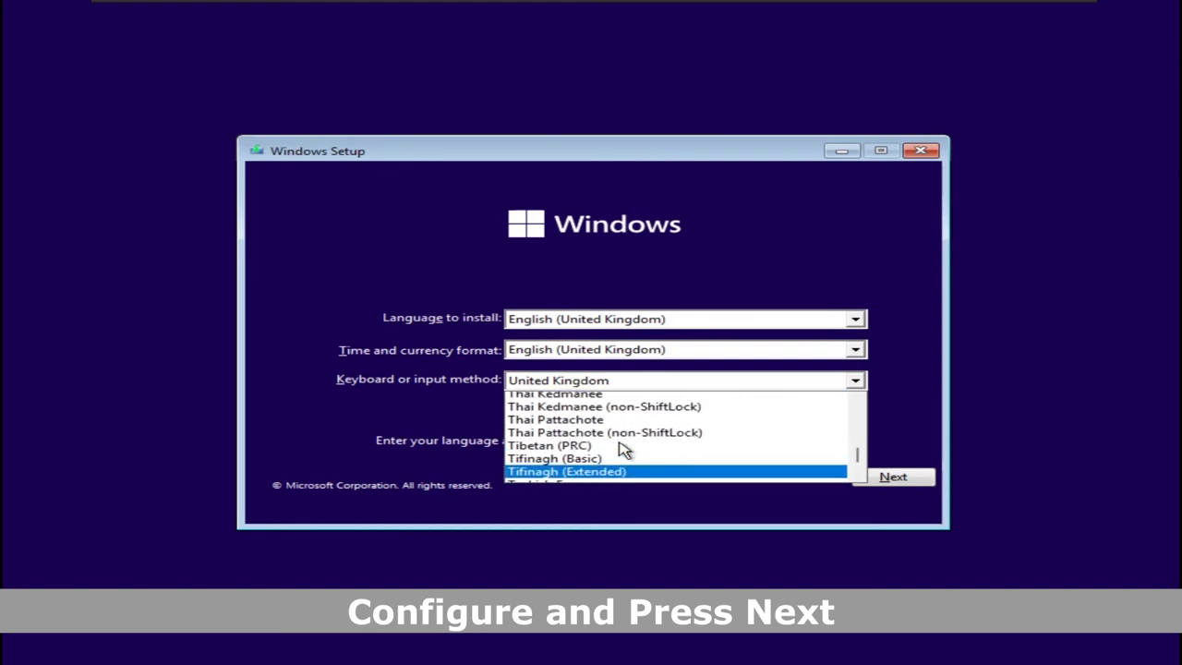
pyautogui.scroll(-6, 625, 450)
pyautogui.scroll(1, 625, 450)
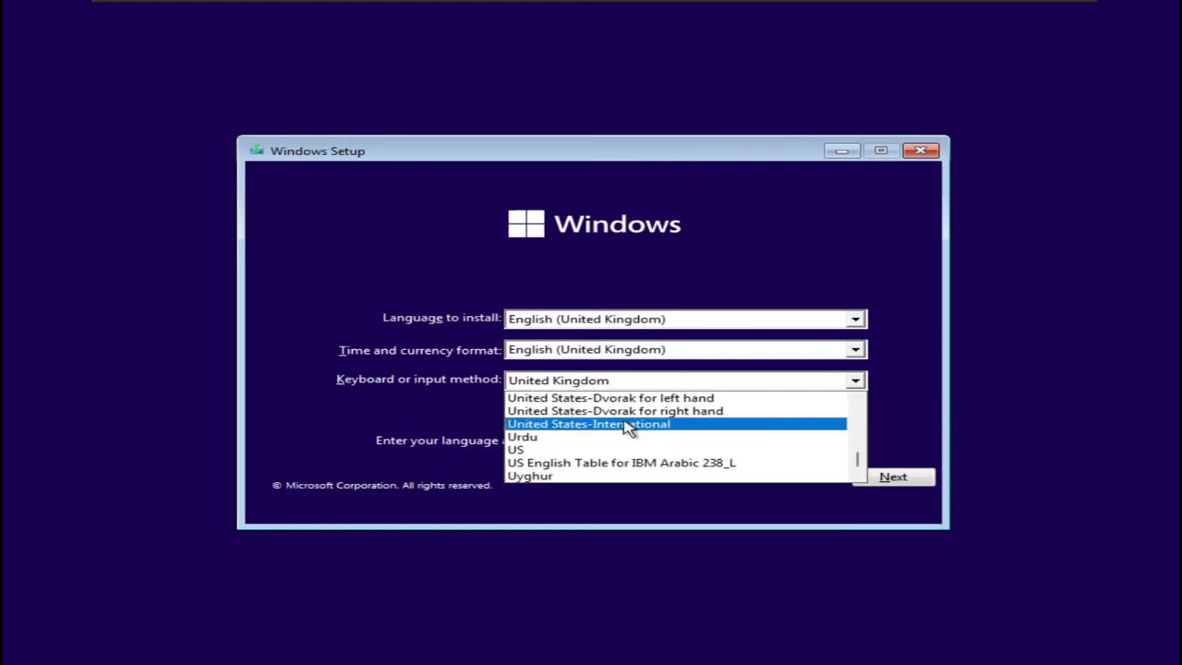
pyautogui.click(625, 423)
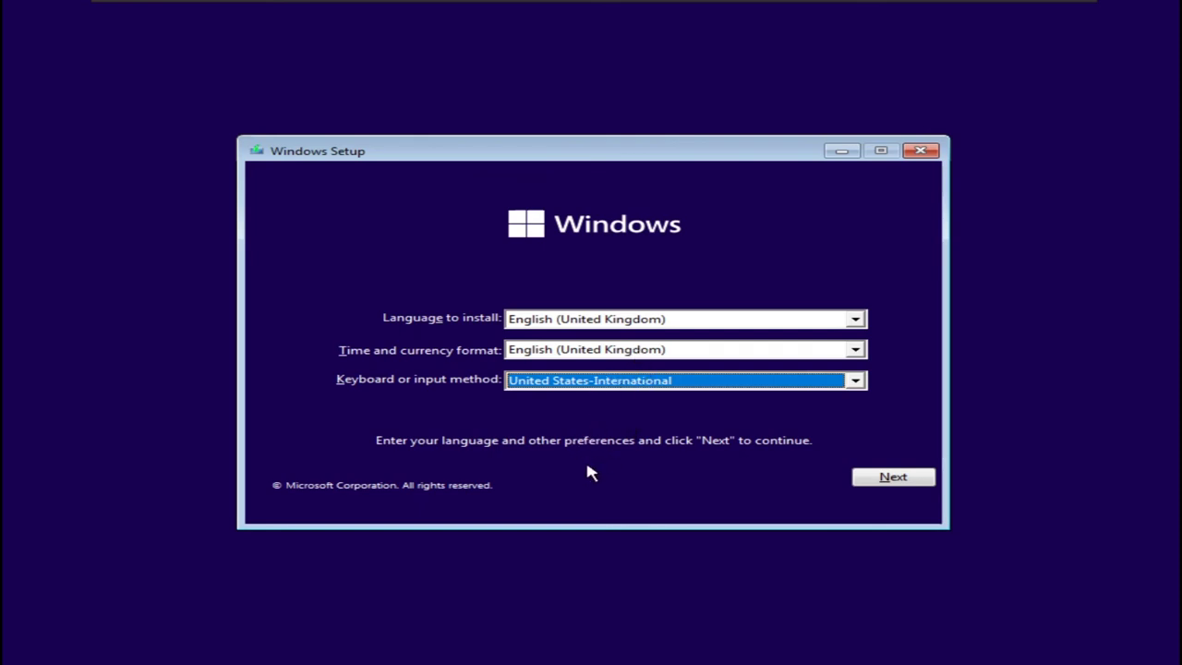
pyautogui.click(884, 480)
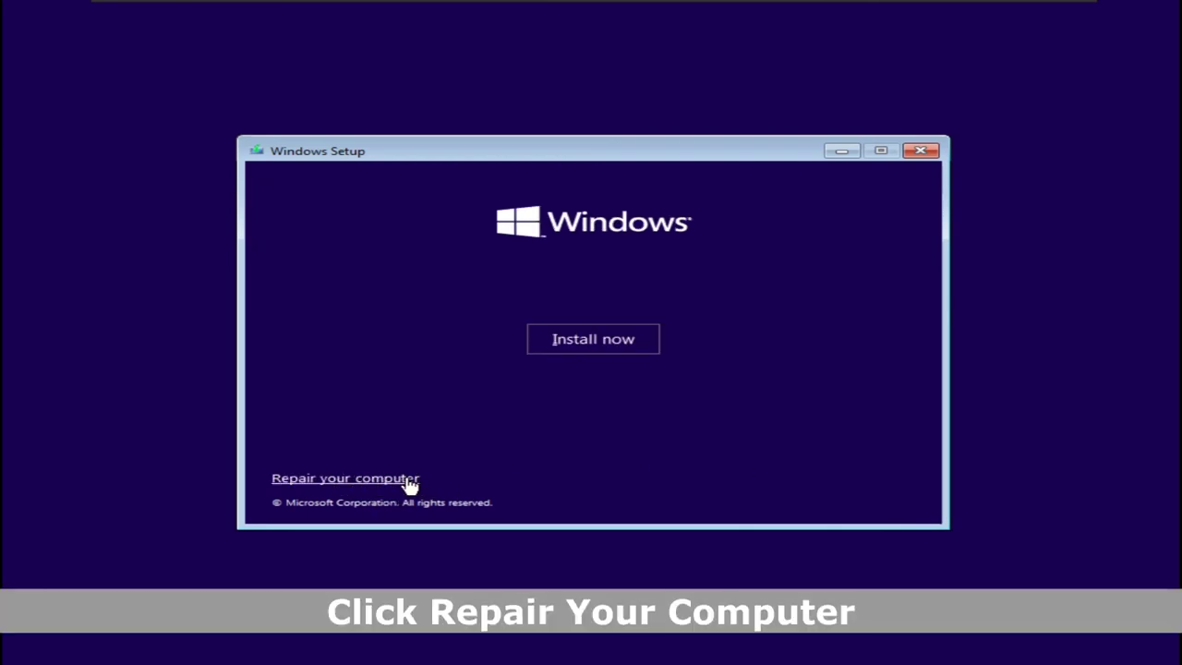
# Step: Enter the computer repair options and start System Restore from the troubleshooting tools with Windows 11 as the target operating system
pyautogui.click(358, 483)
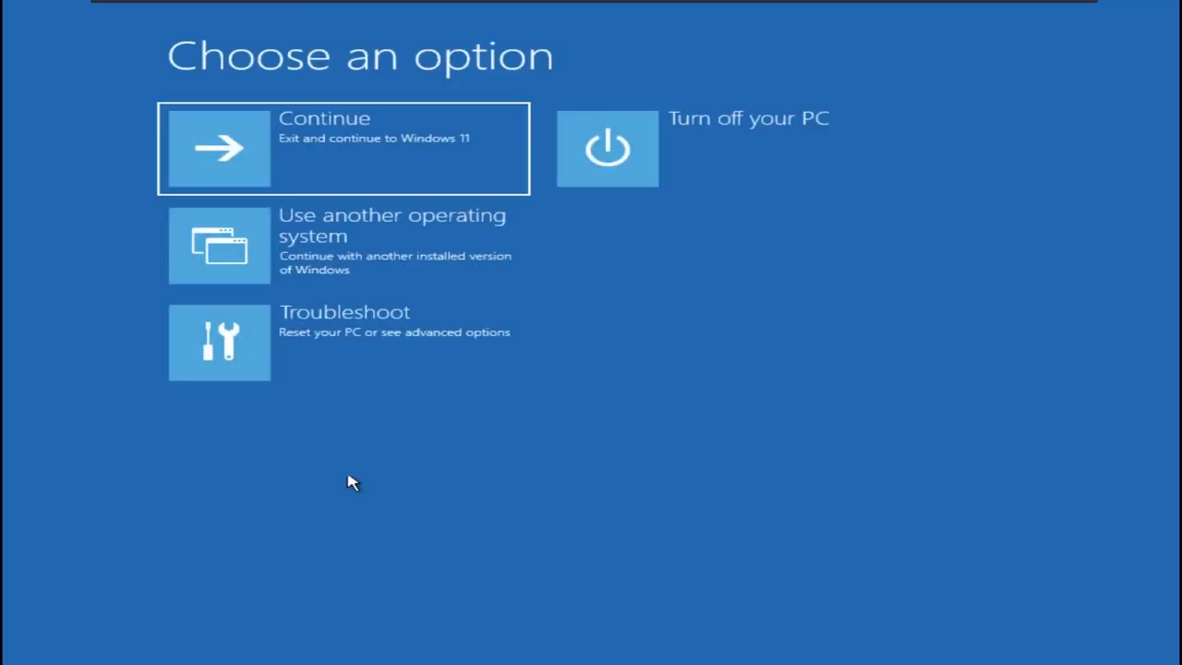
pyautogui.click(379, 353)
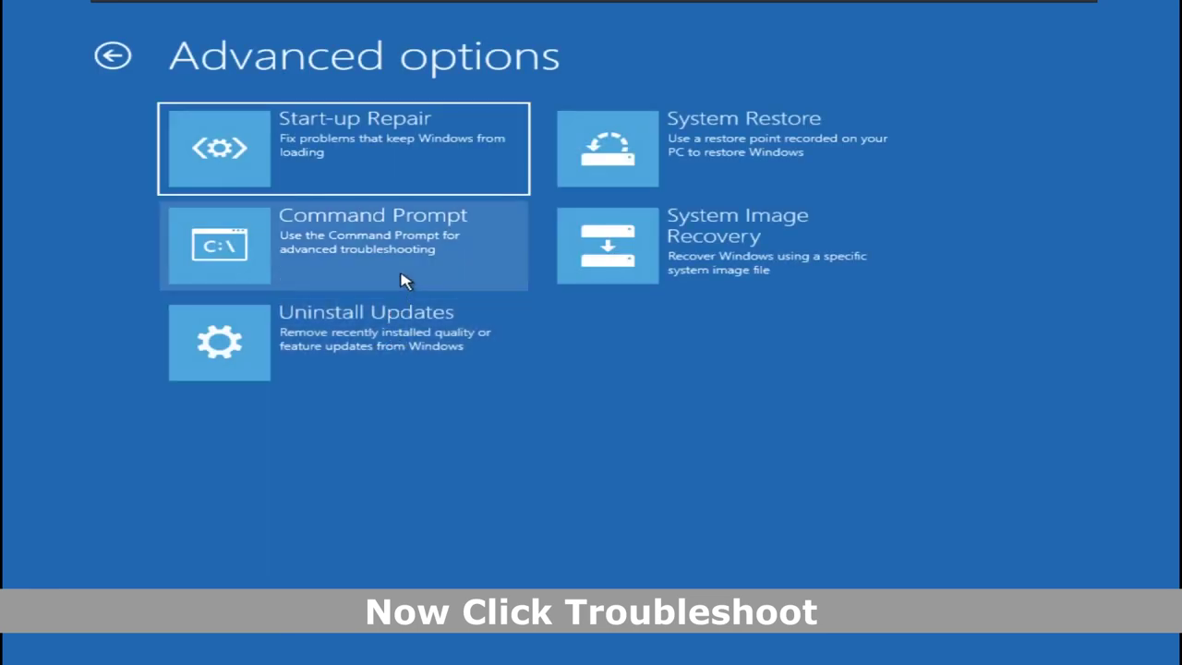
pyautogui.click(719, 163)
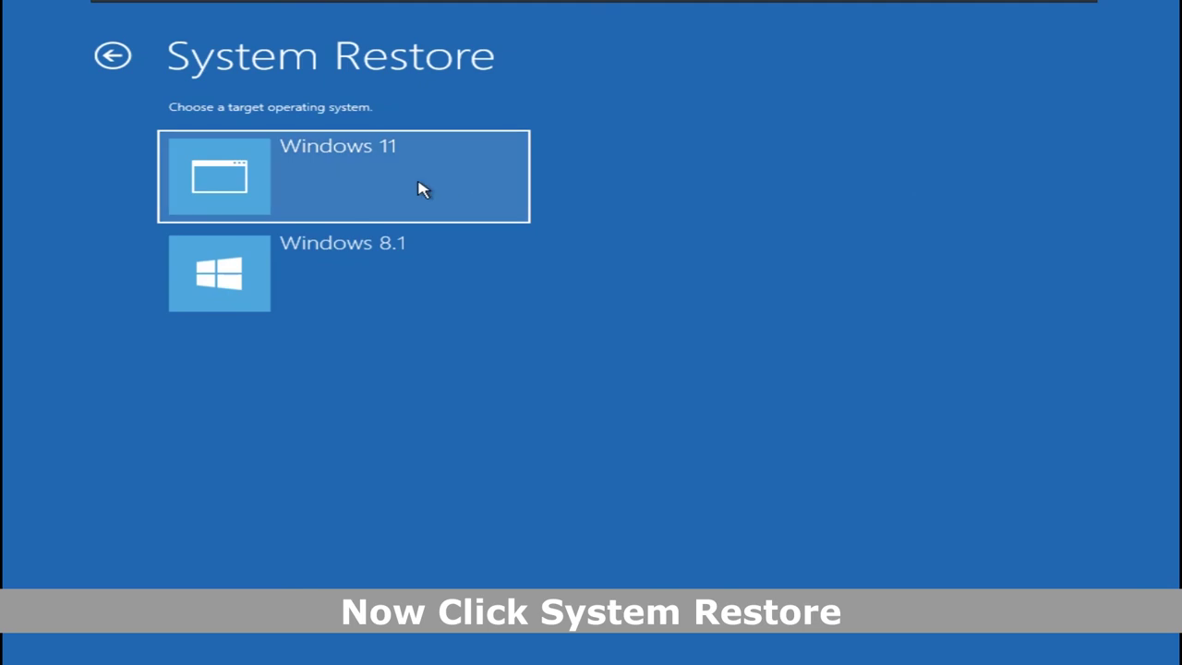
pyautogui.click(360, 175)
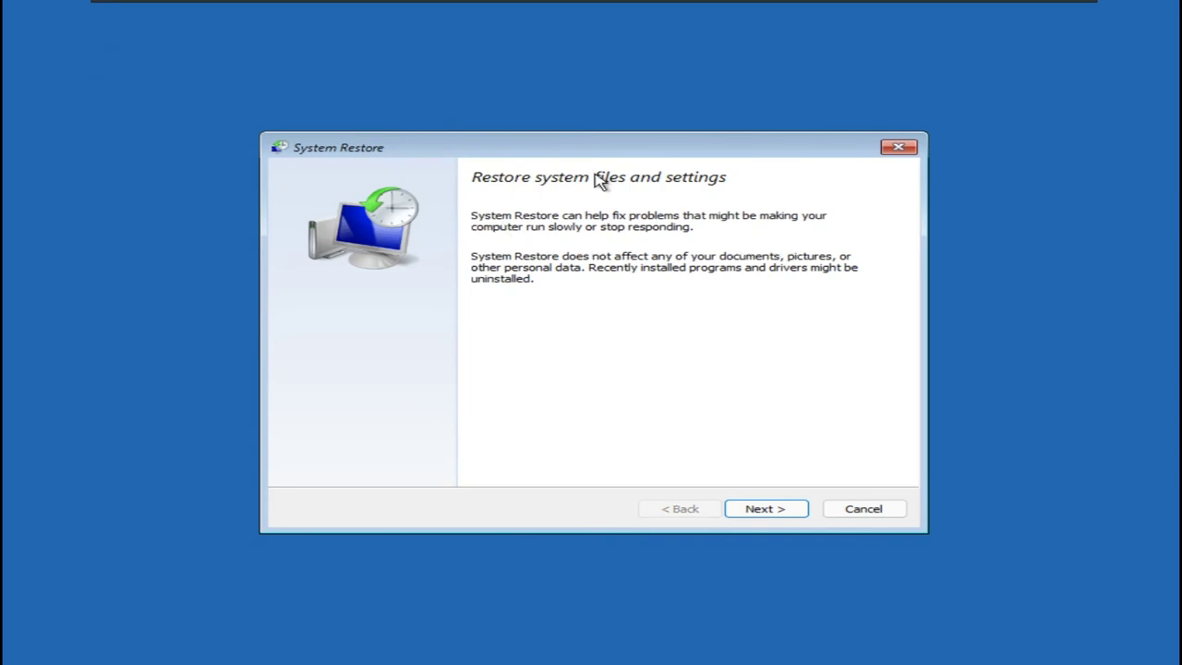
# Step: Choose the manual "Windows 11 System Restore Point" as the point to restore and proceed to its confirmation page
pyautogui.click(772, 513)
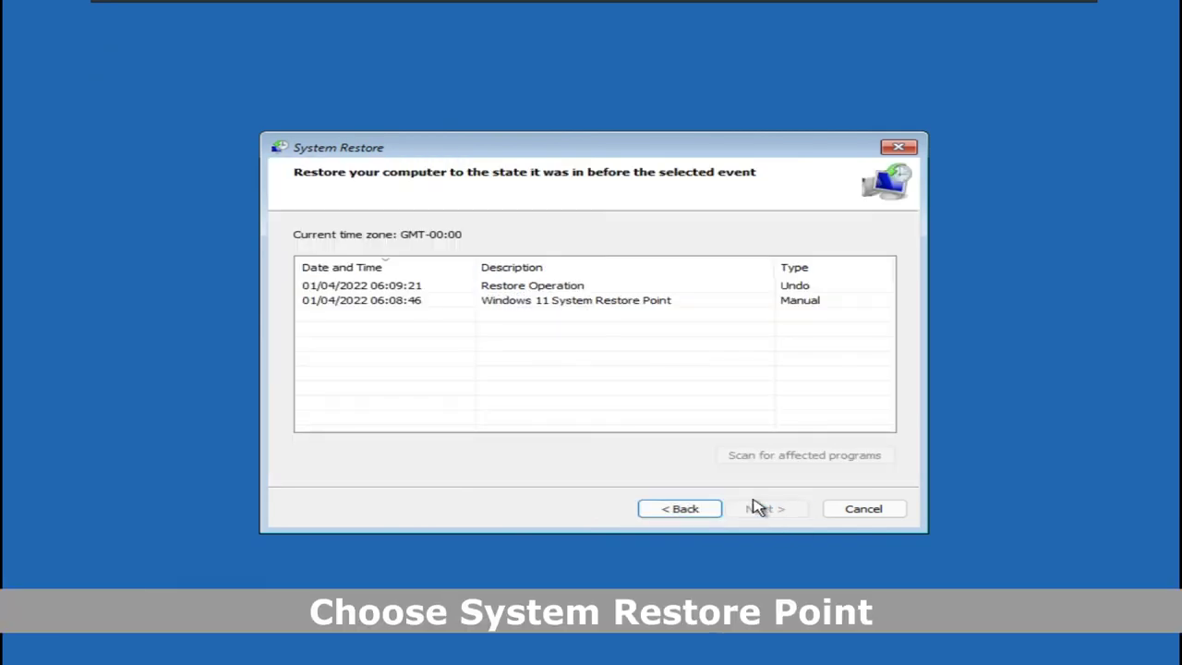
pyautogui.click(530, 304)
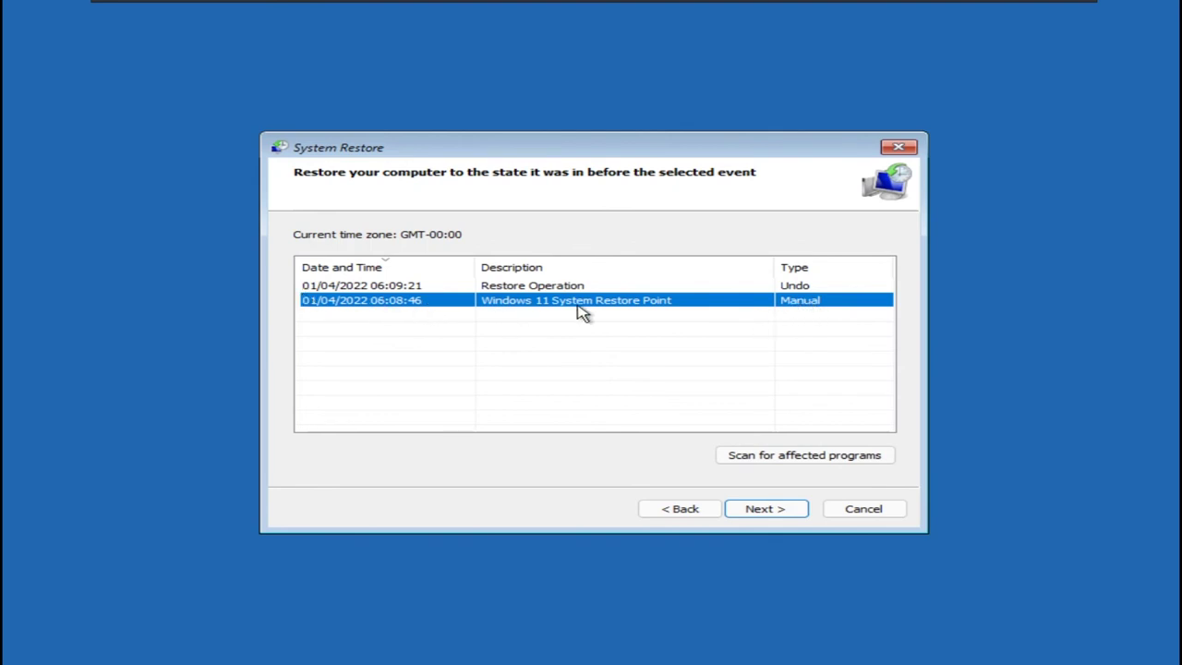
pyautogui.click(763, 513)
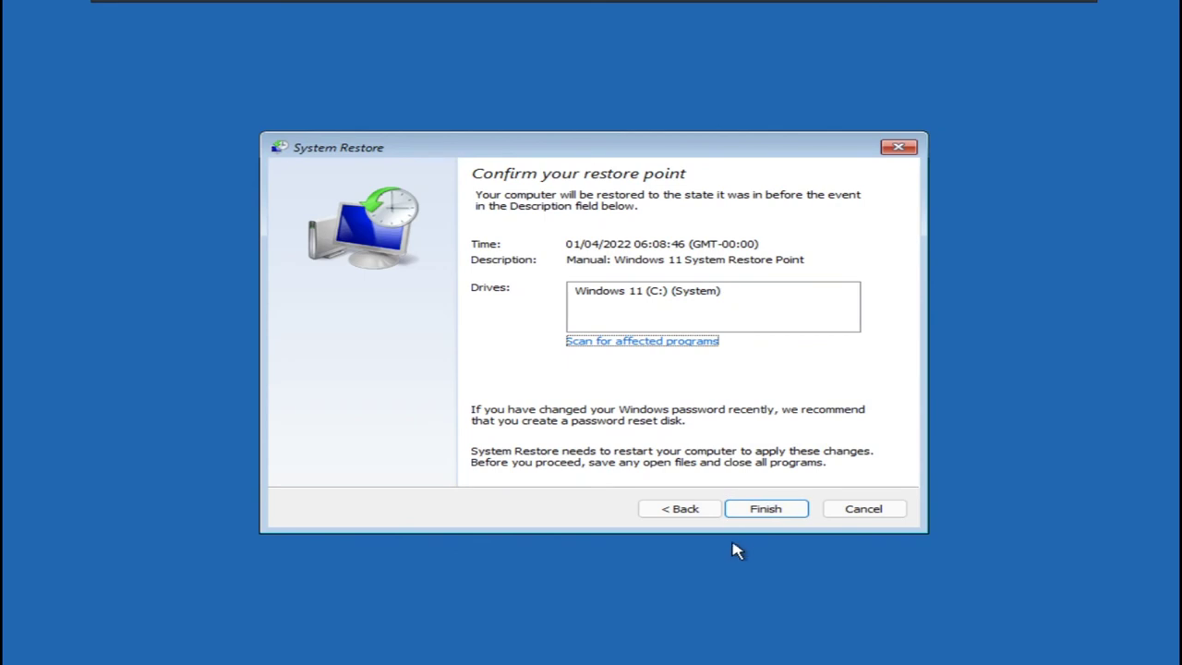
# Step: Run System Restore with the chosen point, accepting that it cannot be interrupted, and restart the computer on completion
pyautogui.click(761, 515)
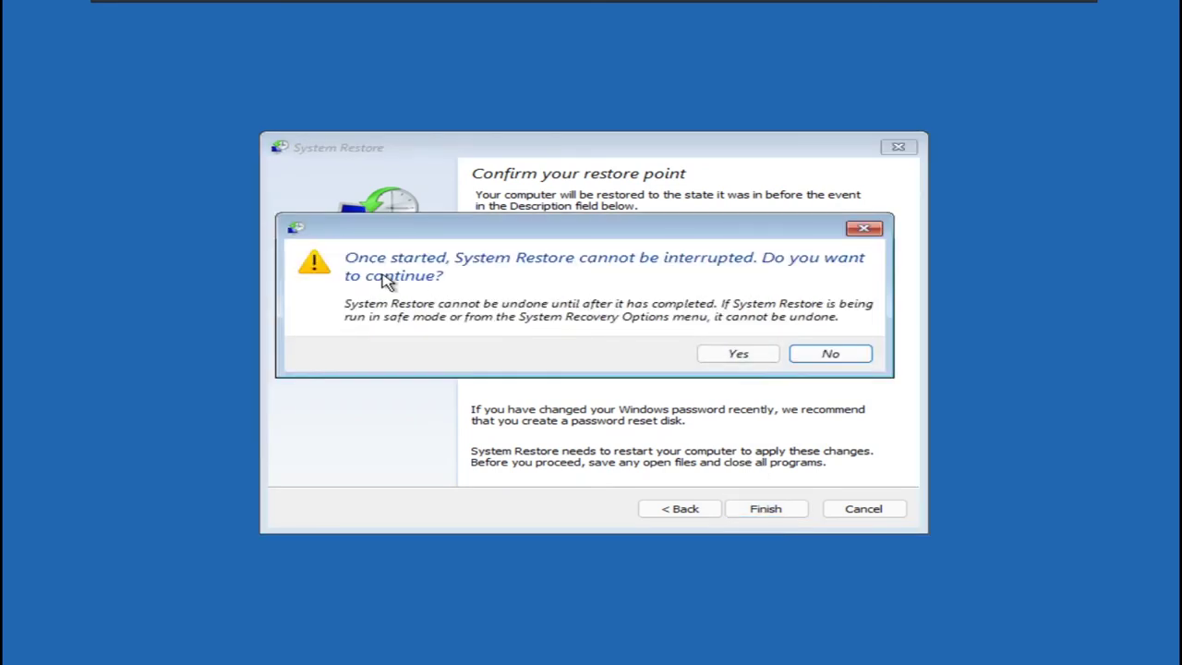
pyautogui.click(745, 360)
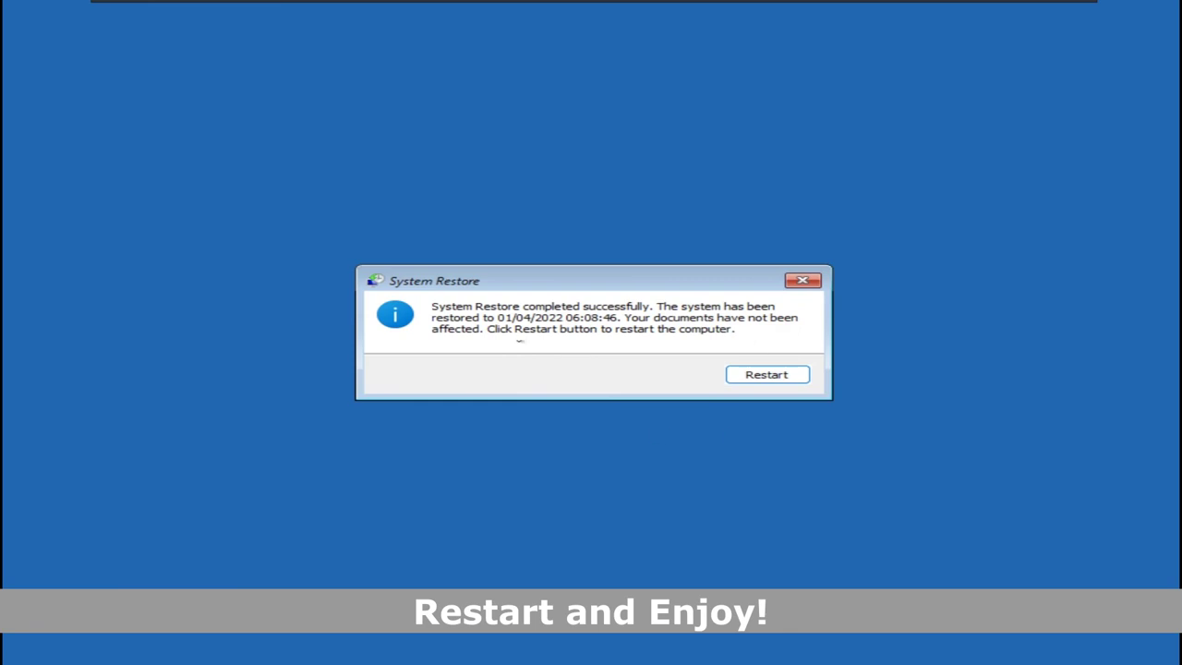
pyautogui.click(766, 375)
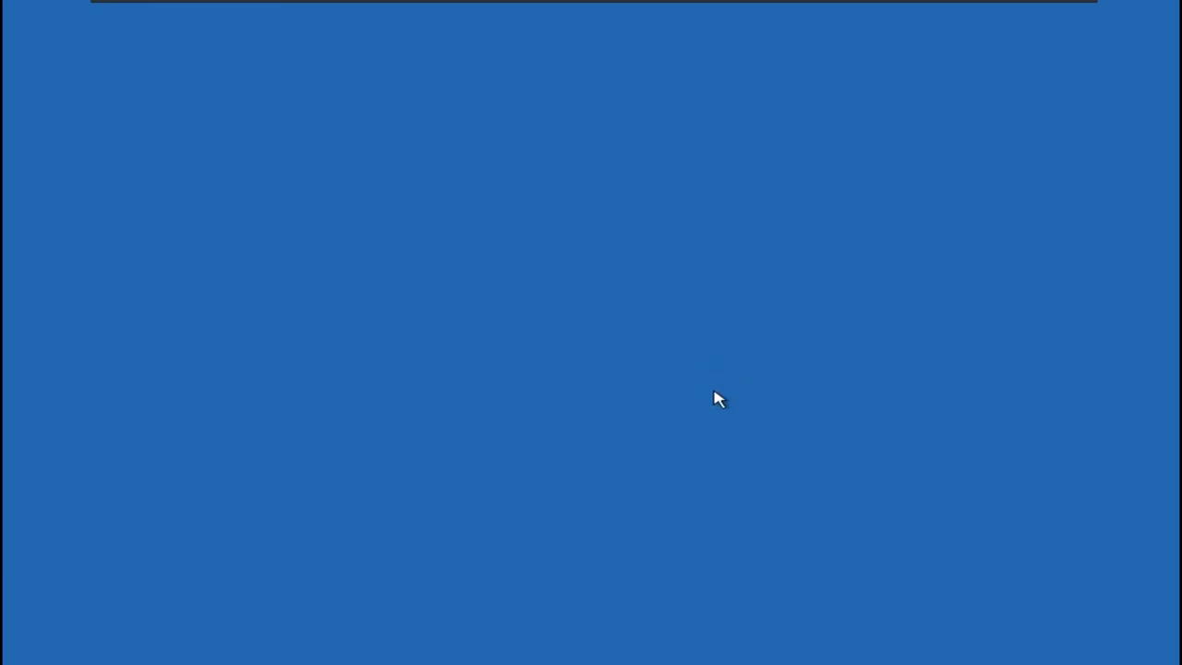